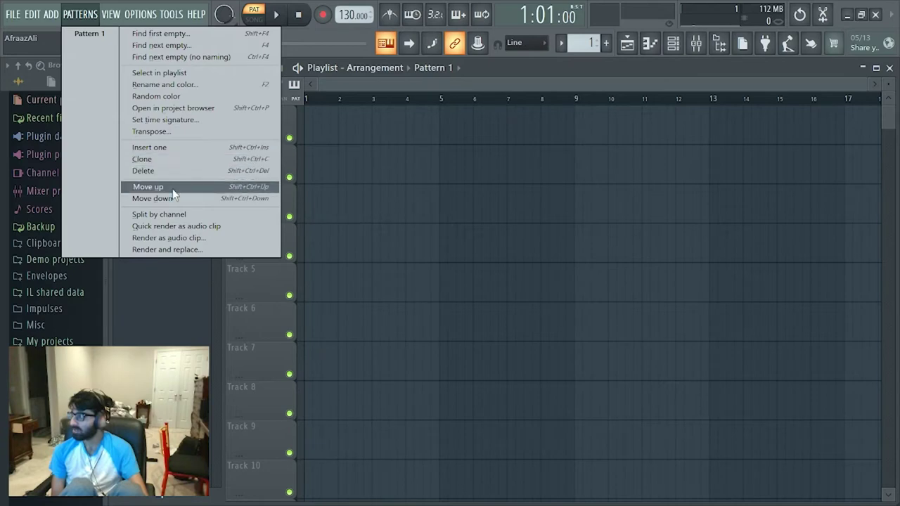
# - Bring up the Options > MIDI input and output device settings with F10
pyautogui.press('F10')
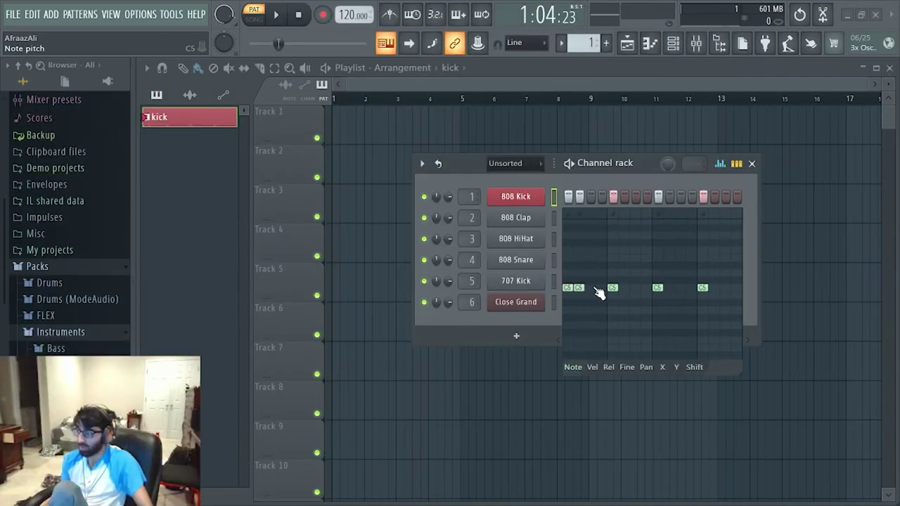
# - Delete the second kick note and raise the 808 Kick pitches to F4 in the graph editor
pyautogui.rightClick(581, 289)
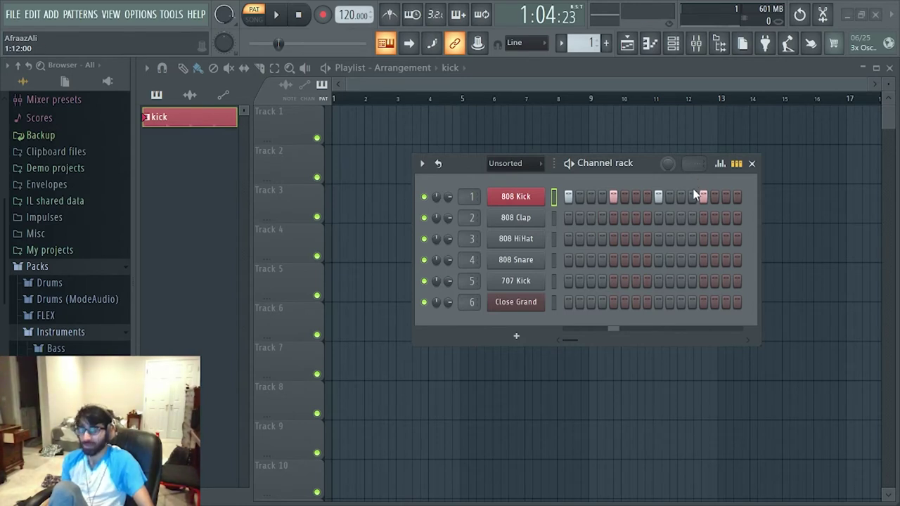
pyautogui.click(720, 163)
pyautogui.moveTo(638, 330)
pyautogui.mouseDown()
pyautogui.moveTo(647, 371)
pyautogui.moveTo(642, 251)
pyautogui.moveTo(643, 260)
pyautogui.mouseUp()
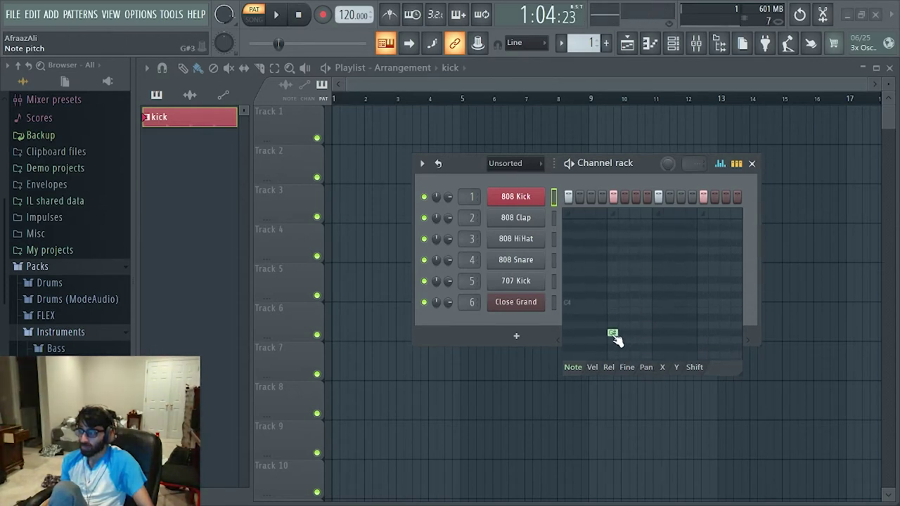
pyautogui.moveTo(613, 331)
pyautogui.mouseDown()
pyautogui.moveTo(621, 273)
pyautogui.moveTo(631, 317)
pyautogui.moveTo(616, 321)
pyautogui.moveTo(633, 281)
pyautogui.mouseUp()
# - Close the channel rack and raise one 808 HiHat note to A#5 in the piano roll
pyautogui.press('F6')
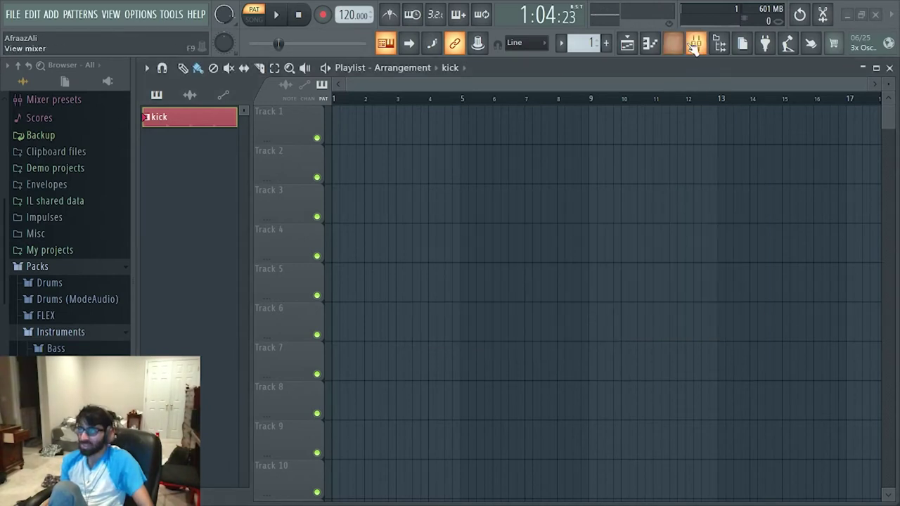
pyautogui.click(676, 45)
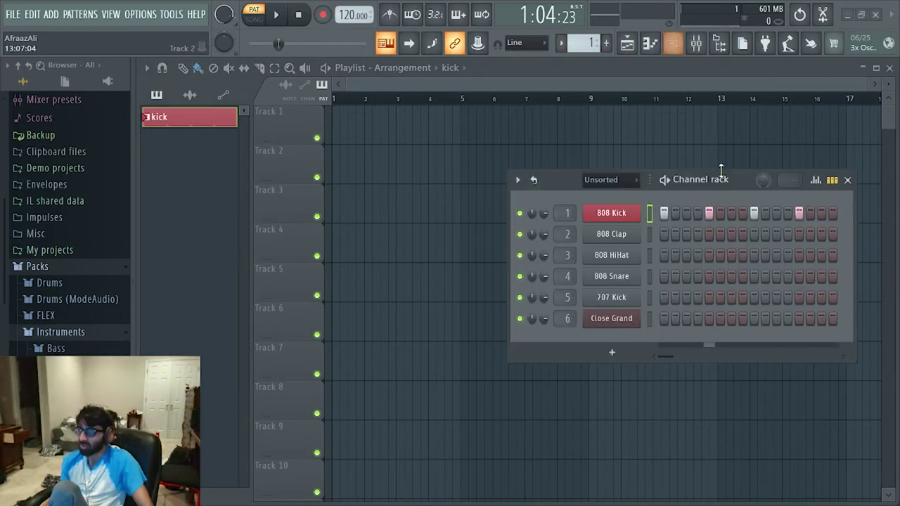
pyautogui.click(847, 179)
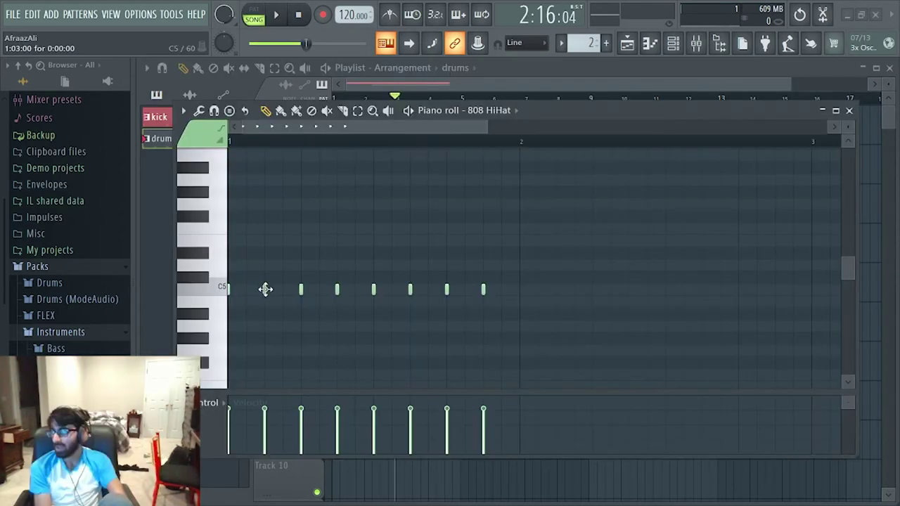
pyautogui.moveTo(265, 289)
pyautogui.mouseDown()
pyautogui.moveTo(265, 165)
pyautogui.moveTo(263, 327)
pyautogui.moveTo(279, 359)
pyautogui.moveTo(267, 291)
pyautogui.mouseUp()
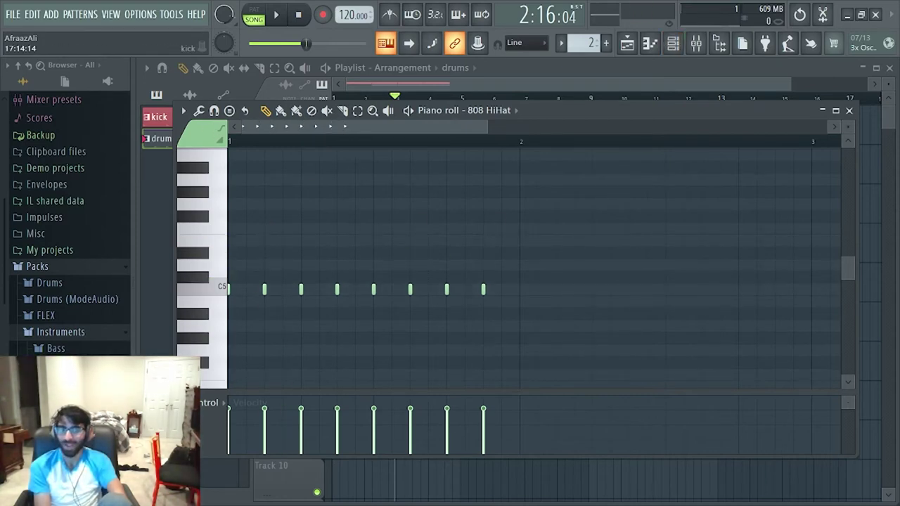
# - Zoom in on the hi-hat notes and set fine pitch on the last ones, resetting the final note to centre
pyautogui.press('pageup')
pyautogui.press('pageup')
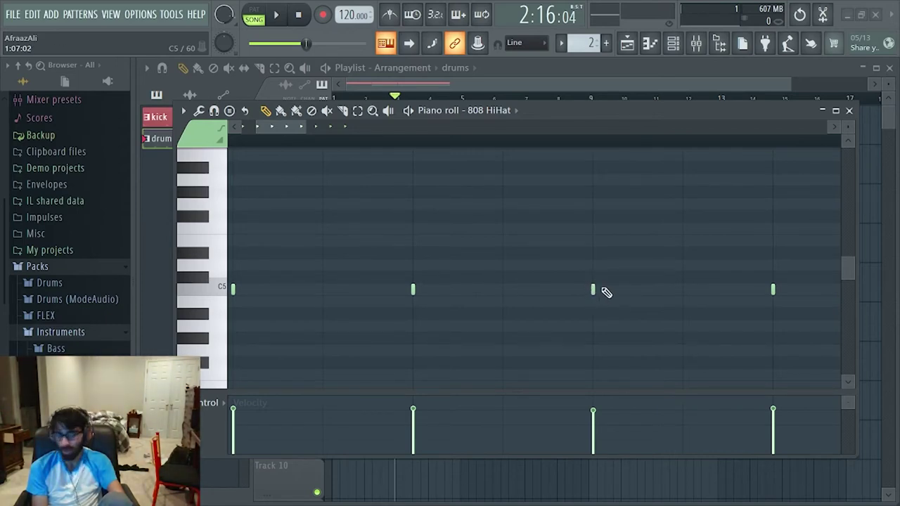
pyautogui.click(503, 426)
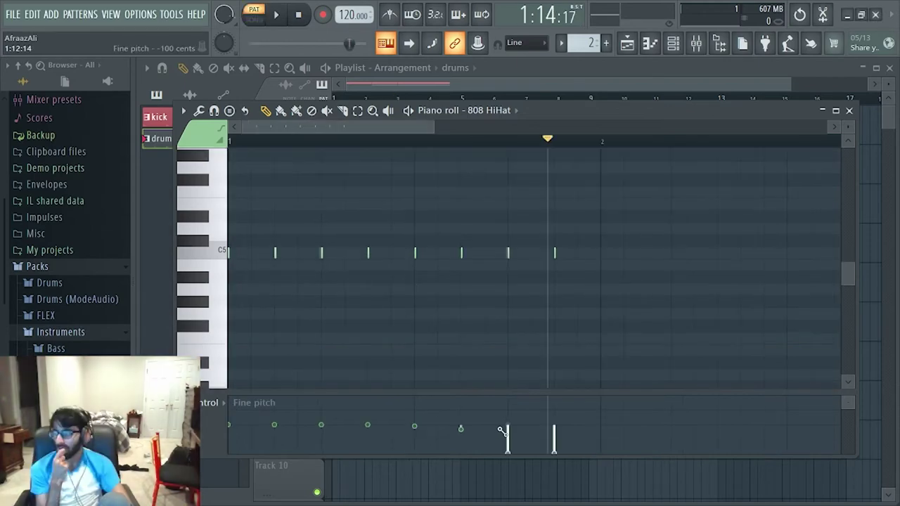
pyautogui.click(555, 426)
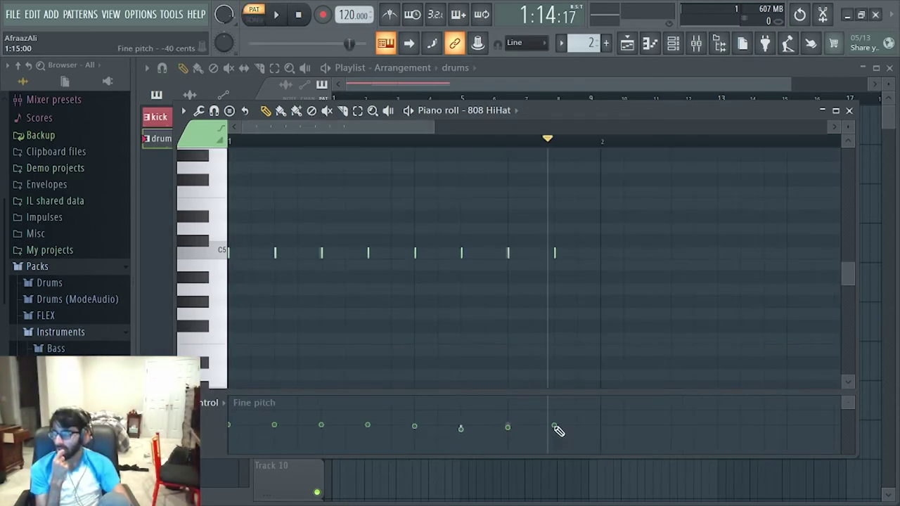
pyautogui.rightClick(556, 426)
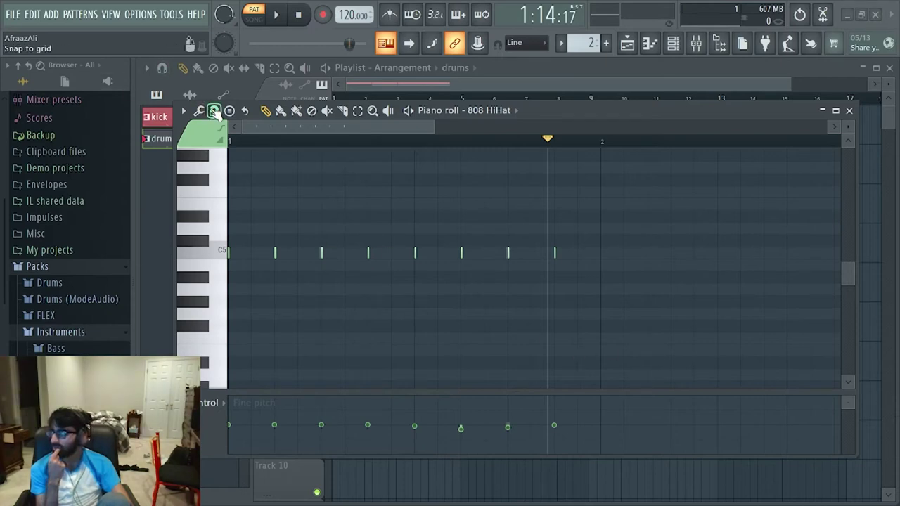
# - Raise the last hi-hat notes' fine pitch to +40 and +60 cents, then push the final note higher
pyautogui.click(462, 426)
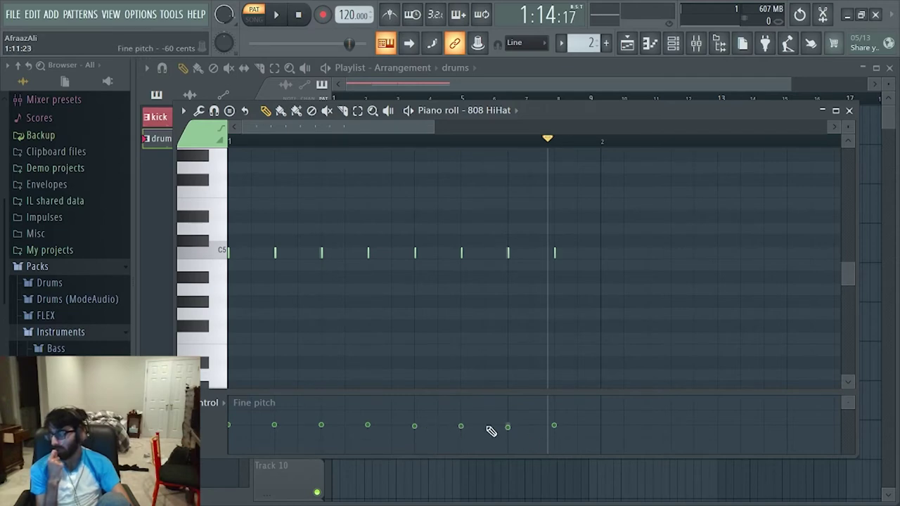
pyautogui.click(508, 414)
pyautogui.click(556, 413)
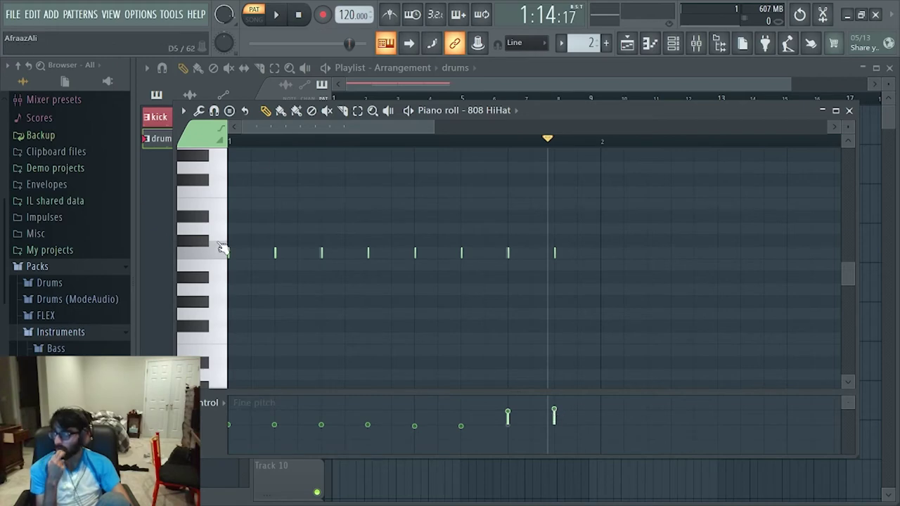
pyautogui.hotkey('ctrl', 'z')
pyautogui.hotkey('ctrl', 'z')
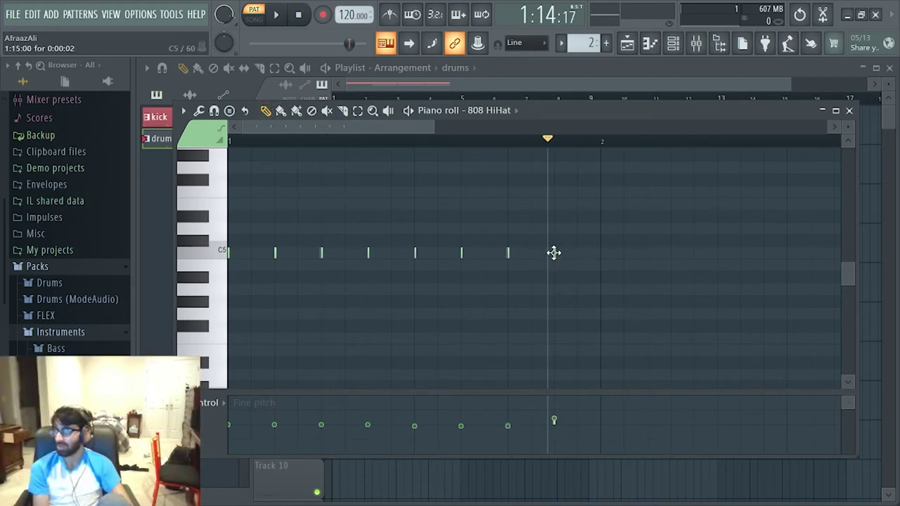
pyautogui.click(556, 252)
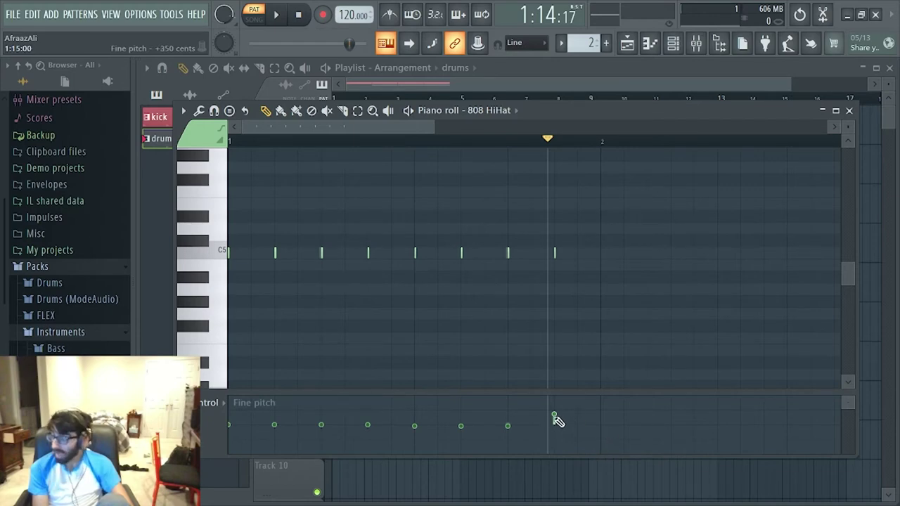
pyautogui.moveTo(554, 422); pyautogui.dragTo(636, 405)
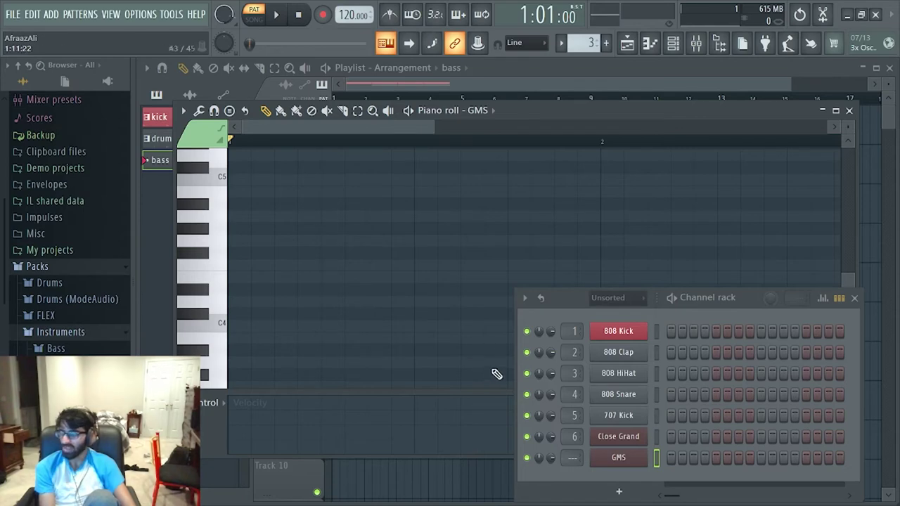
# - Open the GMS synth settings and arrange the GMS and channel rack windows side by side
pyautogui.scroll(-3, 254, 366)
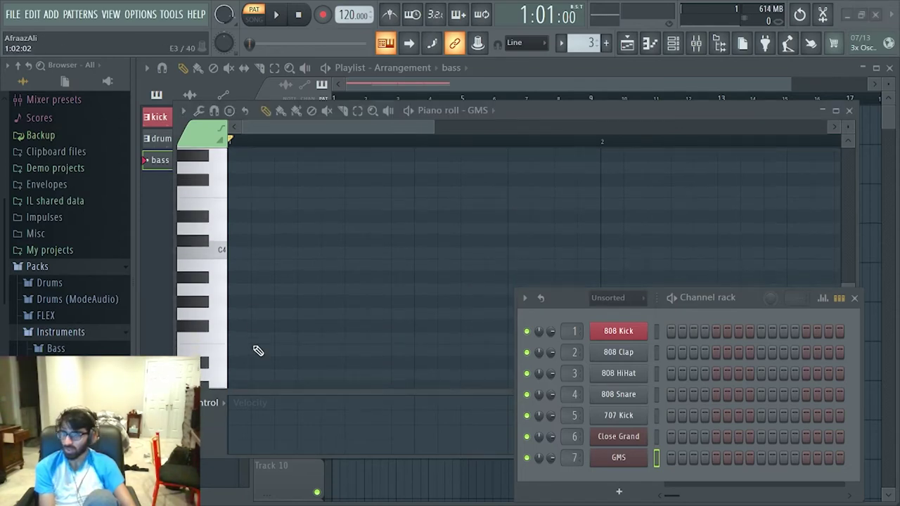
pyautogui.scroll(-2, 257, 351)
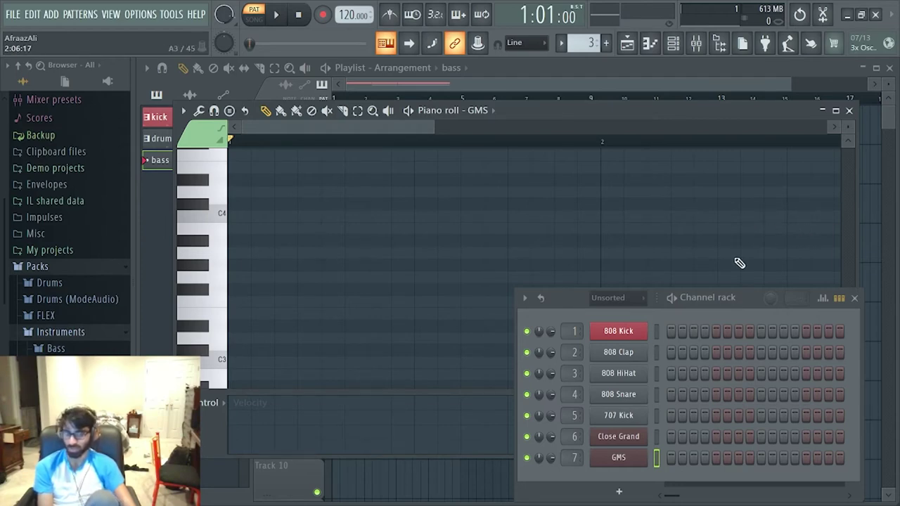
pyautogui.click(435, 110)
pyautogui.moveTo(414, 76); pyautogui.dragTo(385, 82)
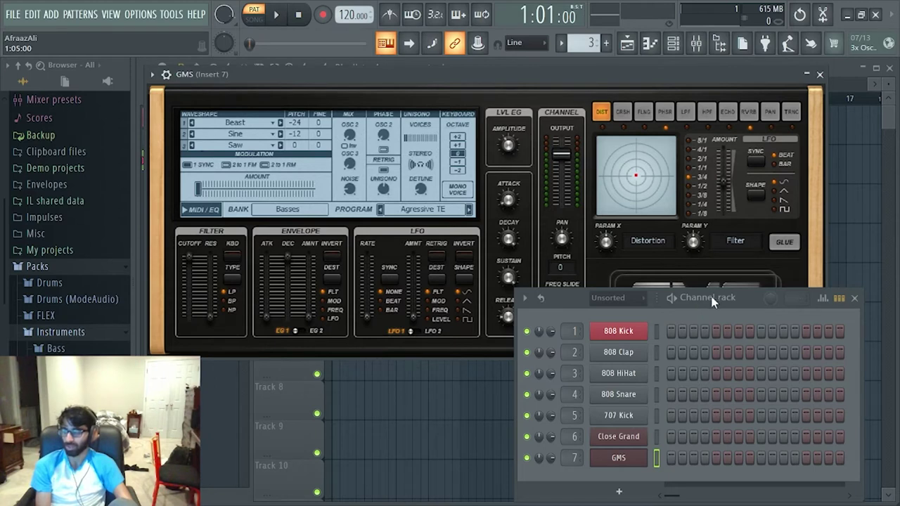
pyautogui.moveTo(712, 300); pyautogui.dragTo(747, 301)
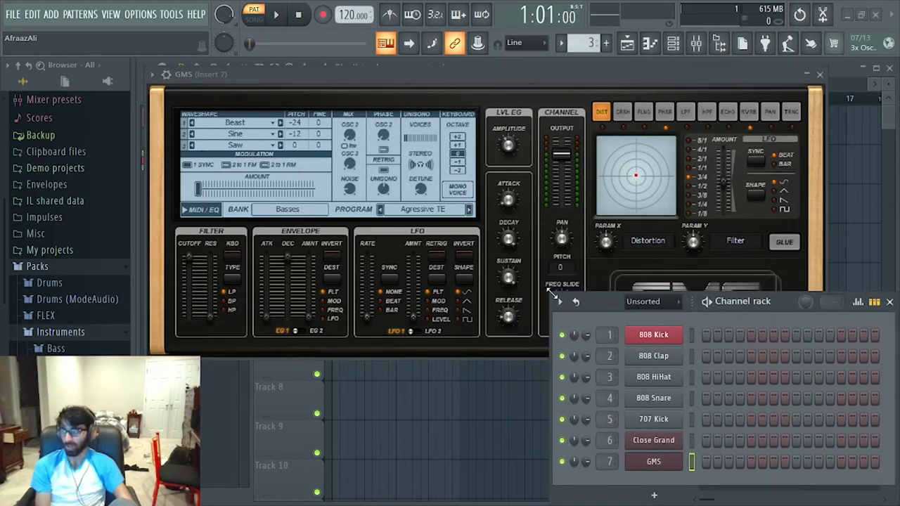
pyautogui.moveTo(553, 294); pyautogui.dragTo(558, 360)
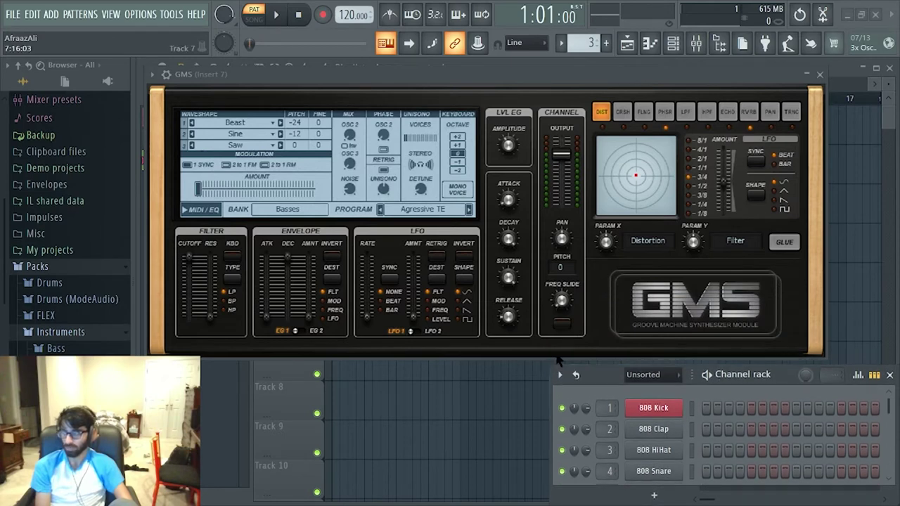
pyautogui.moveTo(515, 75)
pyautogui.mouseDown()
pyautogui.moveTo(500, 61)
pyautogui.moveTo(511, 73)
pyautogui.mouseUp()
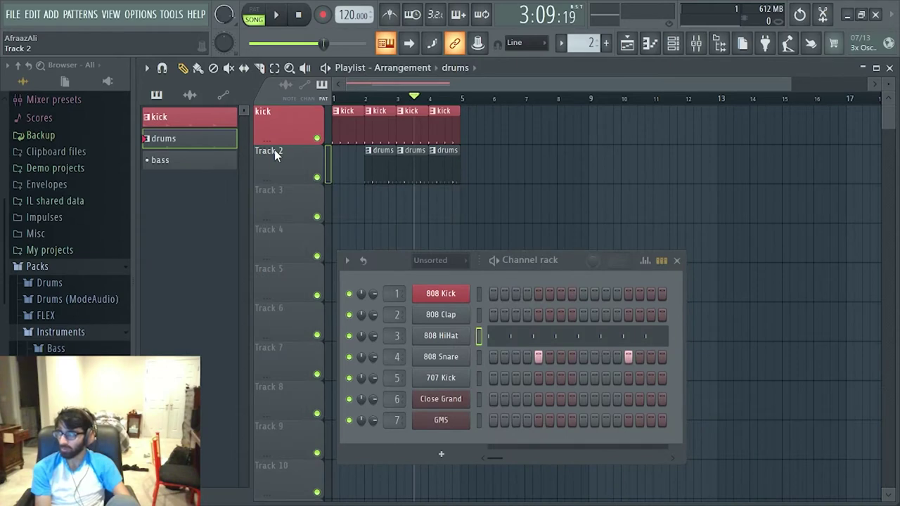
pyautogui.rightClick(274, 150)
pyautogui.click(269, 160)
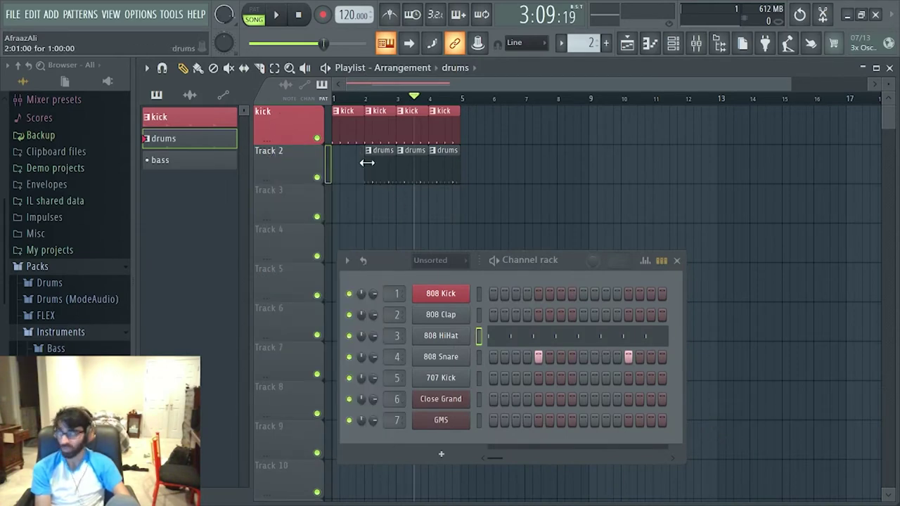
pyautogui.press('F9')
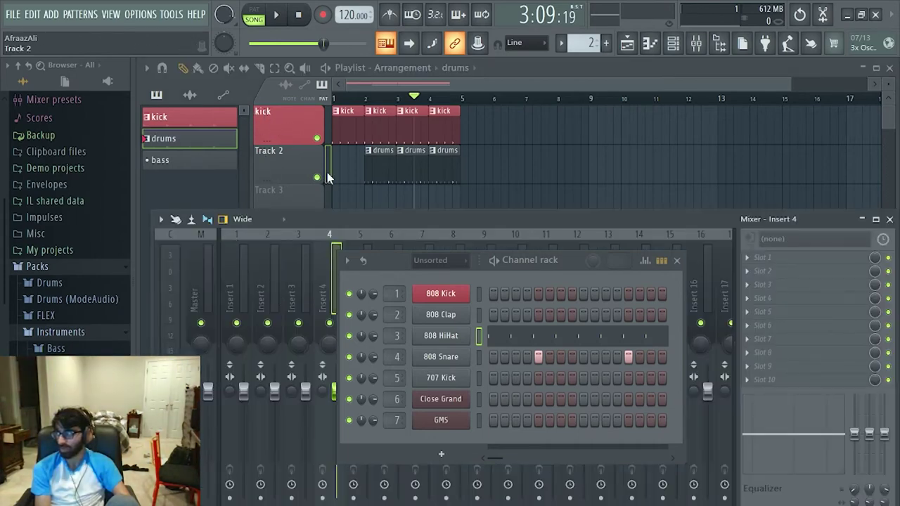
# - Close the Mixer so the playlist and the seven-channel drums rack are visible
pyautogui.scroll(-2, 291, 194)
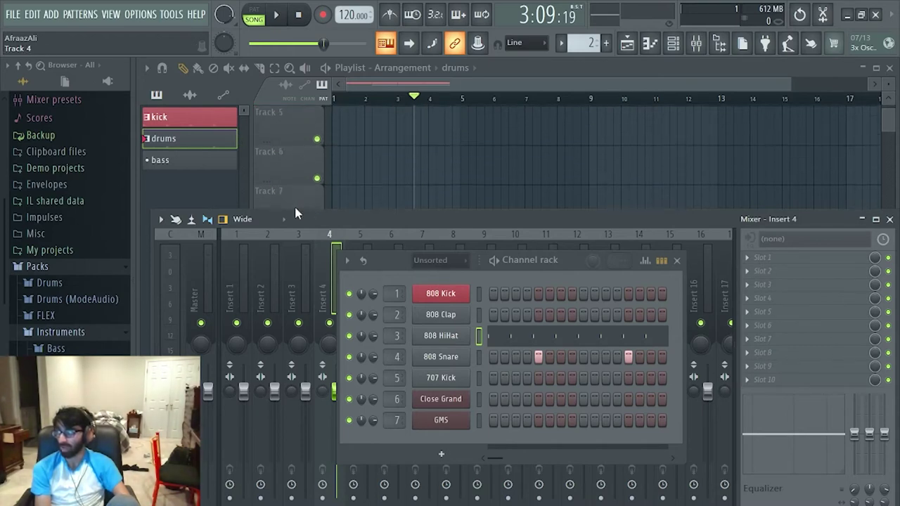
pyautogui.scroll(2, 296, 189)
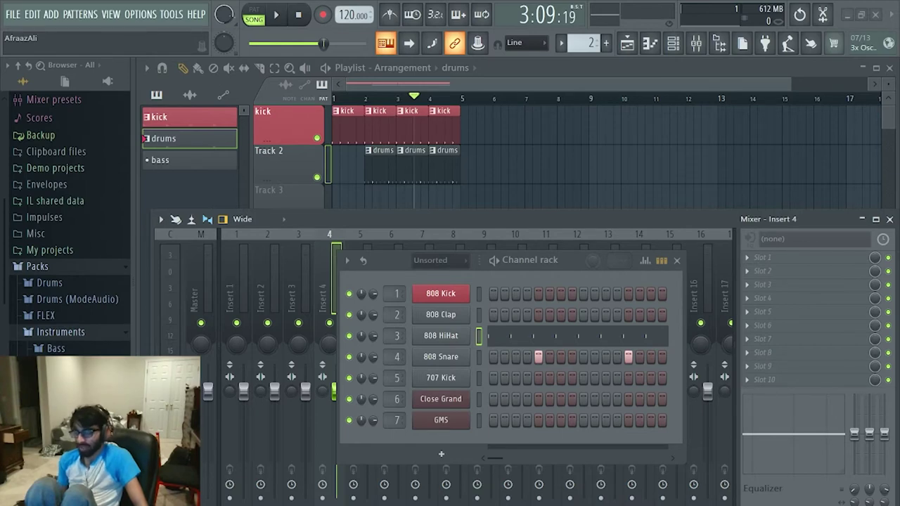
pyautogui.click(862, 219)
pyautogui.click(889, 219)
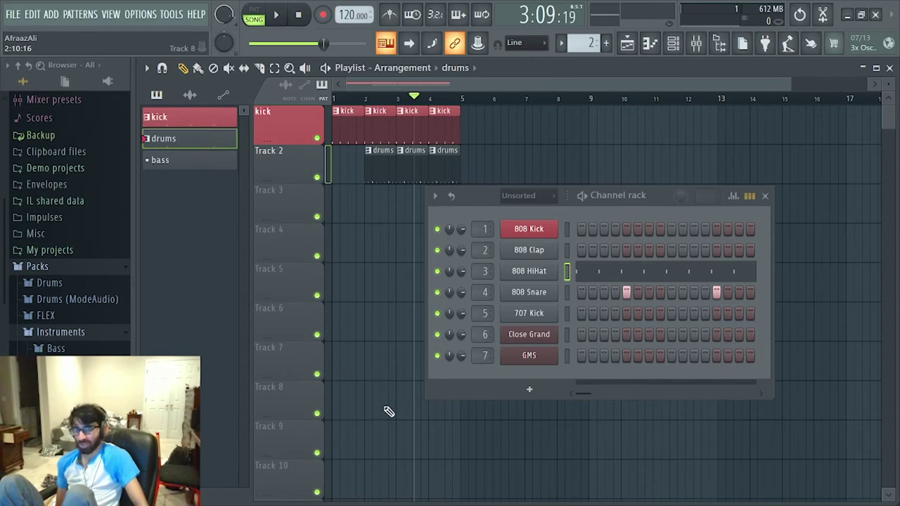
pyautogui.rightClick(287, 153)
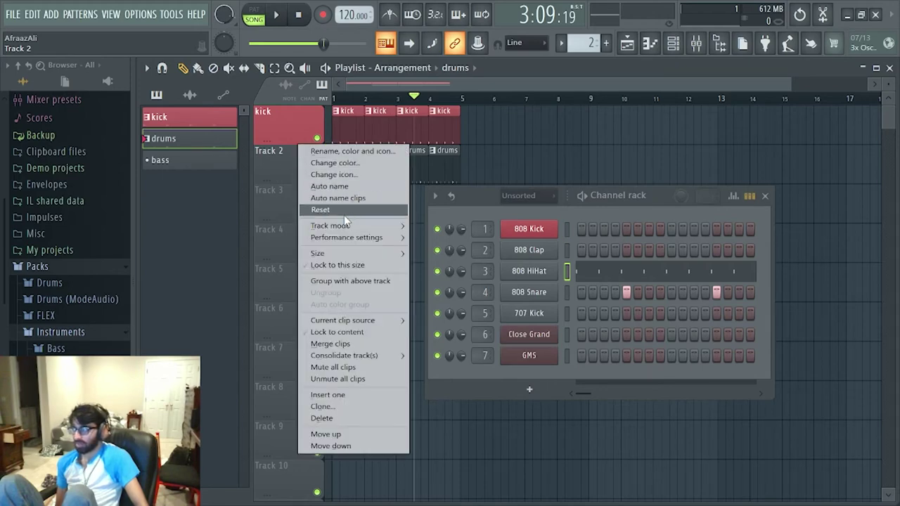
pyautogui.click(351, 281)
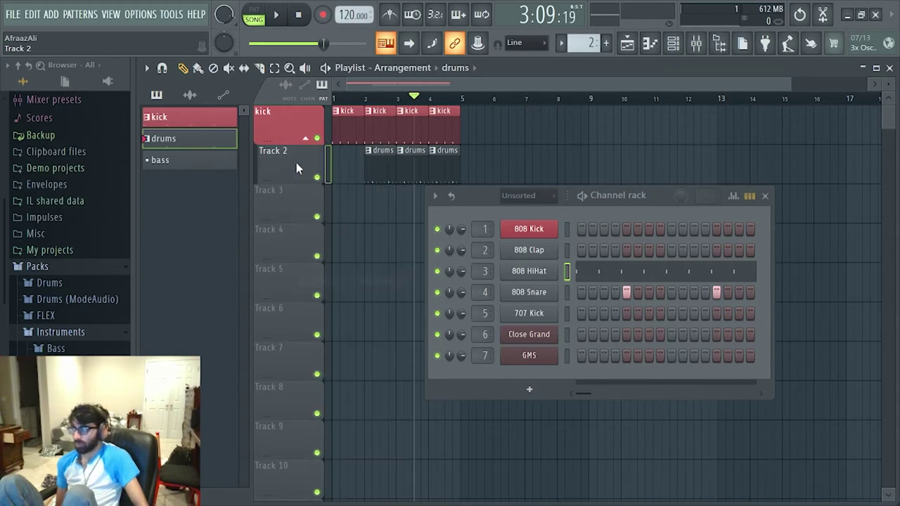
pyautogui.rightClick(287, 151)
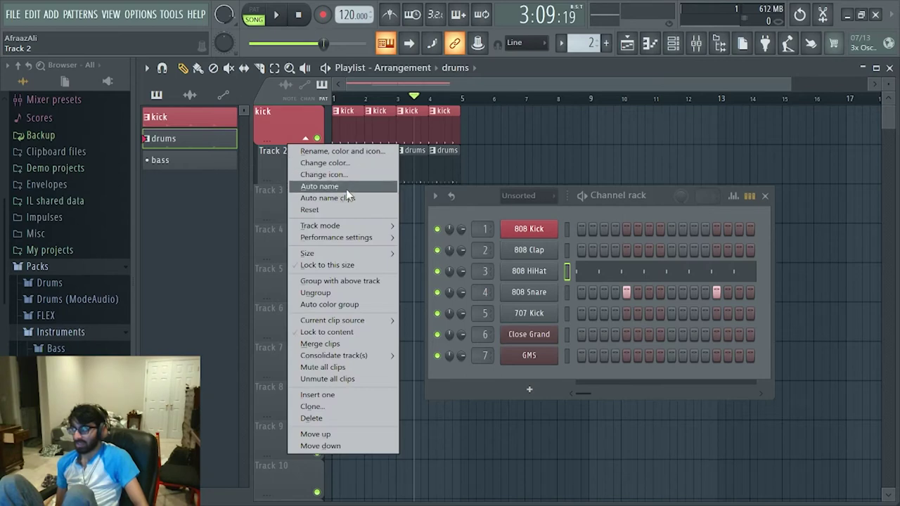
pyautogui.click(356, 292)
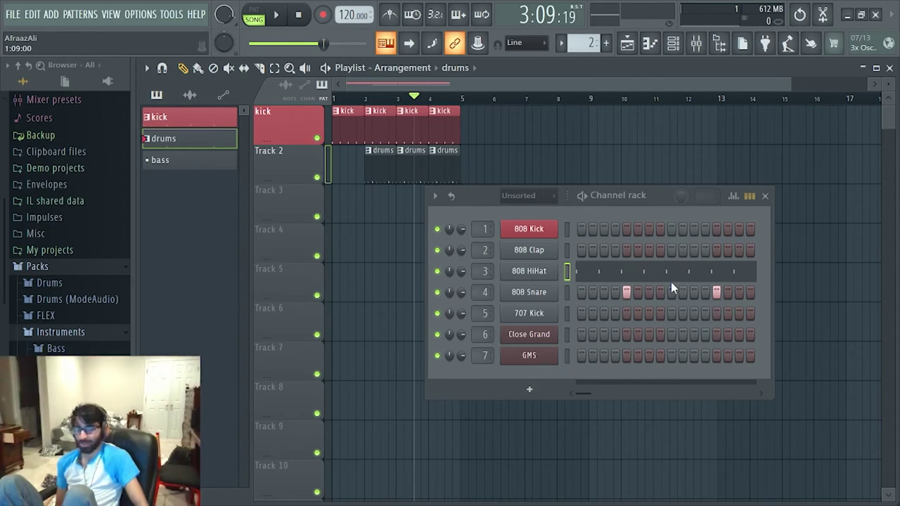
# - Preview the 808 HiHat notes in the piano roll, then close it and the channel rack
pyautogui.doubleClick(380, 164)
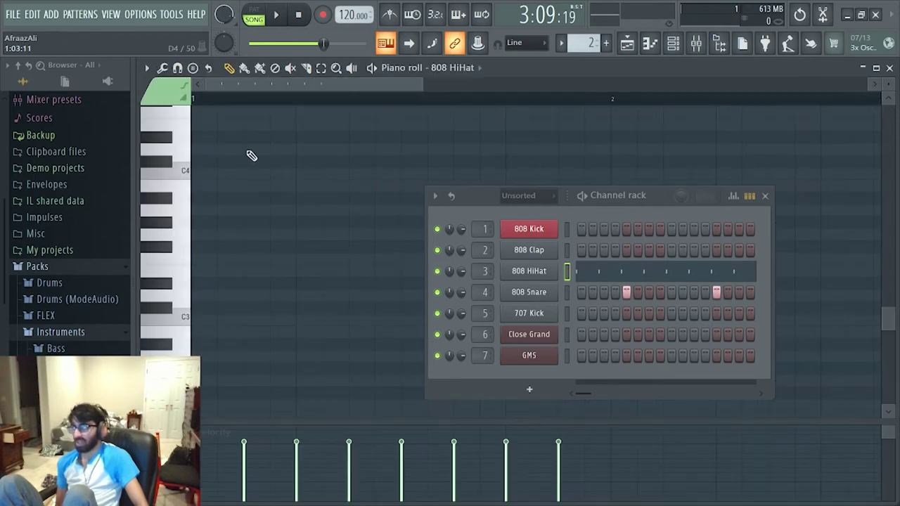
pyautogui.click(889, 68)
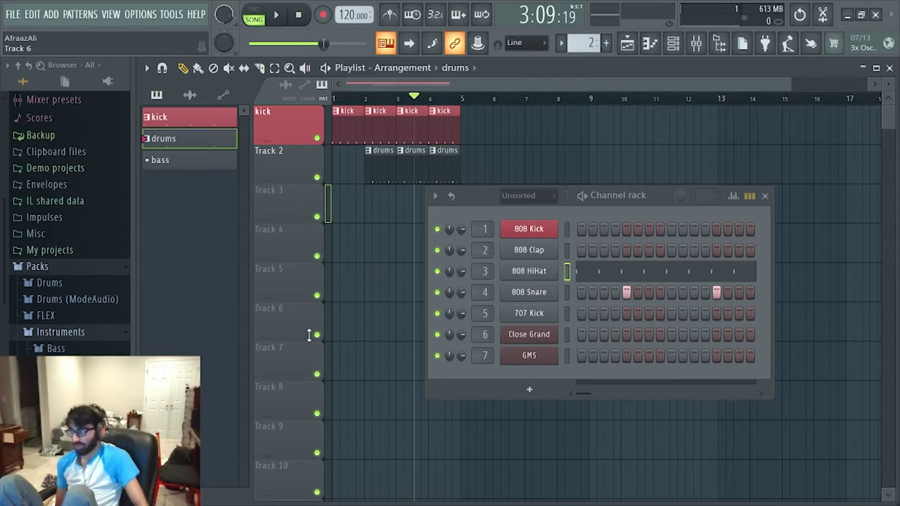
pyautogui.click(765, 196)
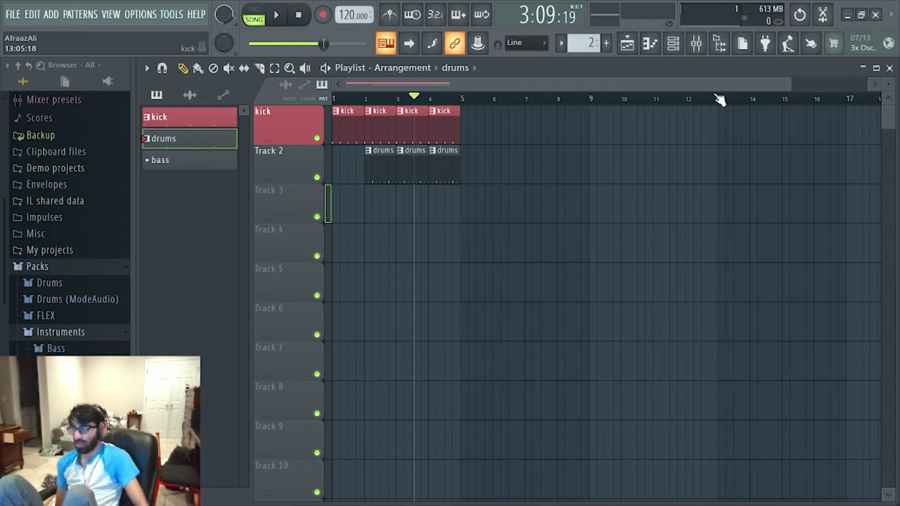
# - Dock the 808 HiHat piano roll below the playlist and flip between the kick and drums patterns
pyautogui.click(653, 43)
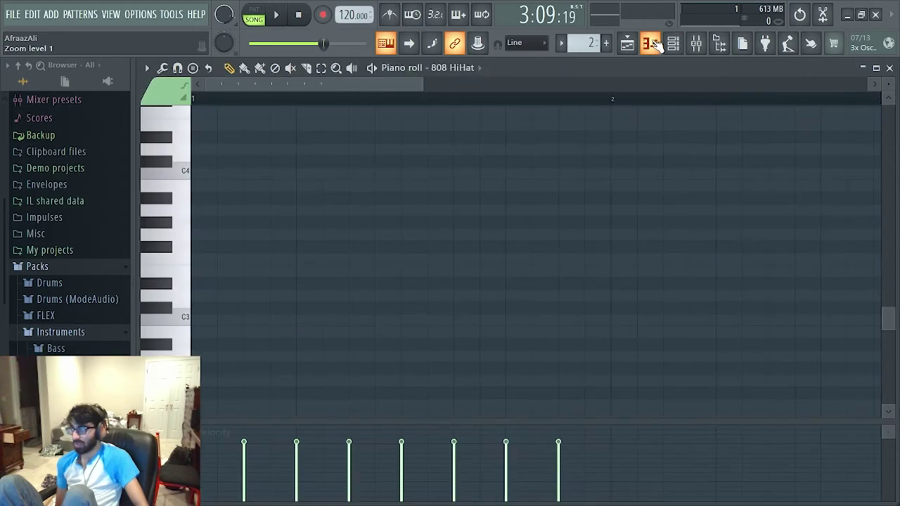
pyautogui.moveTo(541, 66); pyautogui.dragTo(508, 313)
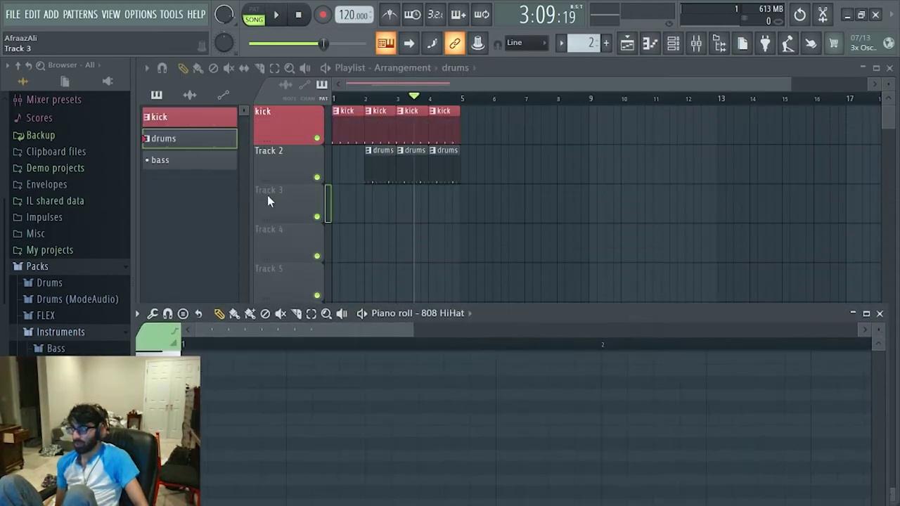
pyautogui.press('F7')
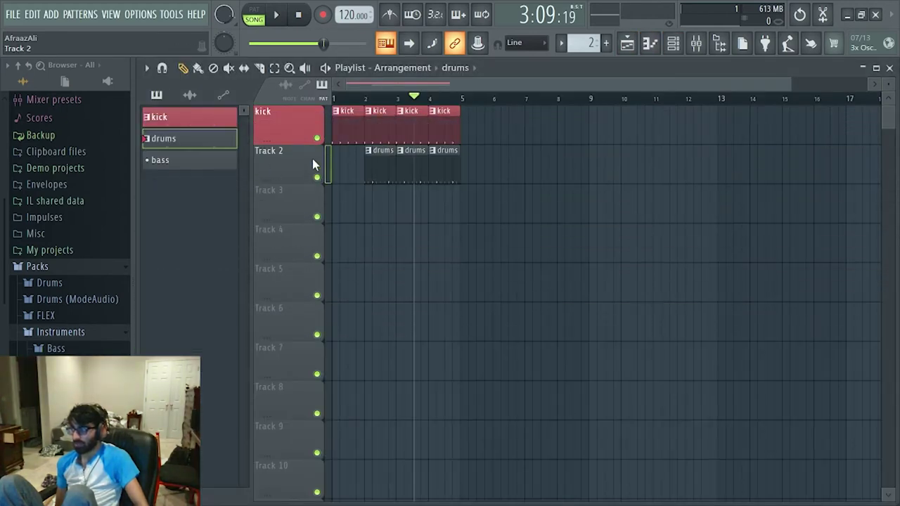
pyautogui.press('F7')
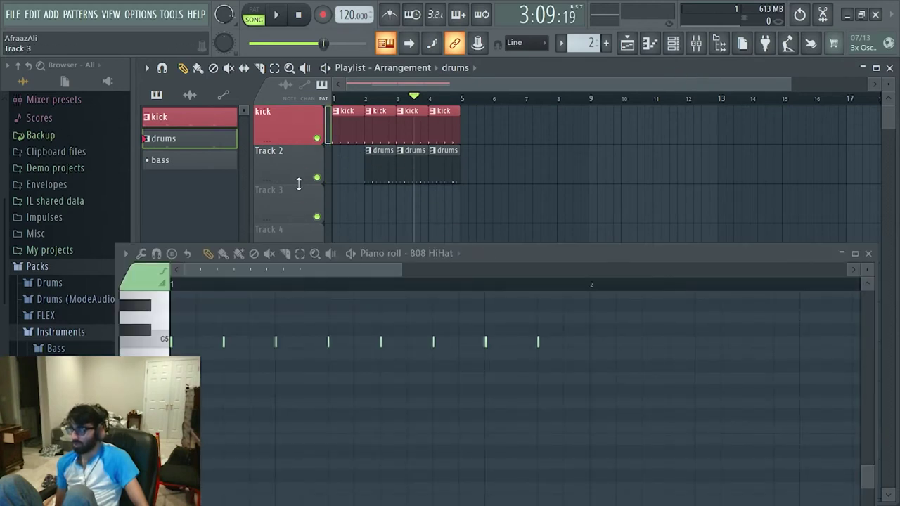
pyautogui.click(190, 117)
pyautogui.click(200, 141)
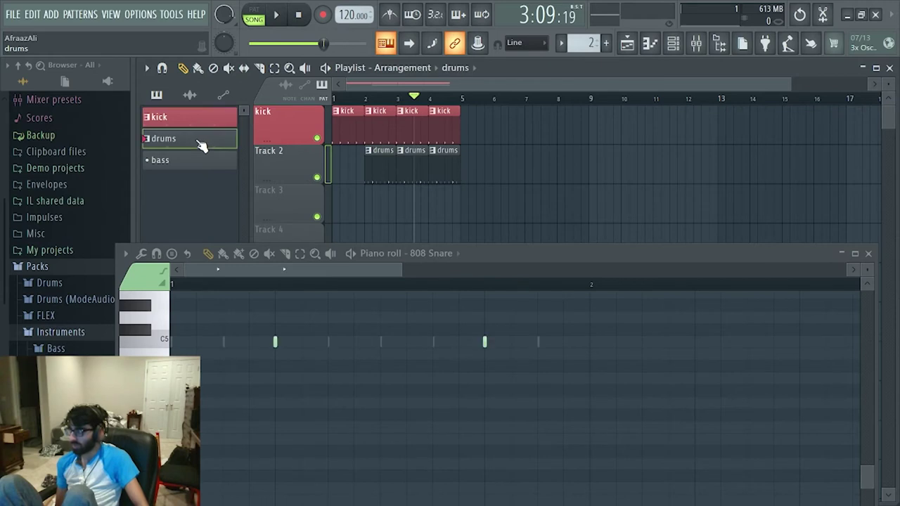
pyautogui.click(220, 119)
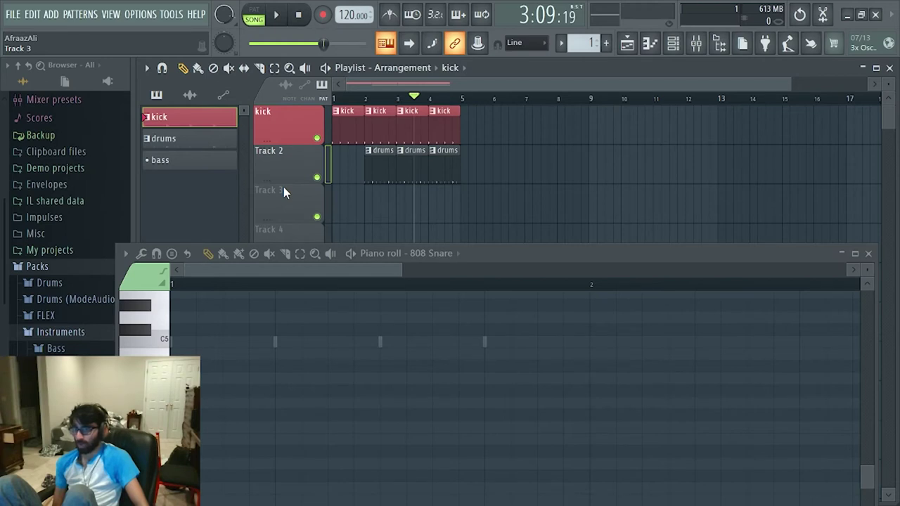
pyautogui.press('F7')
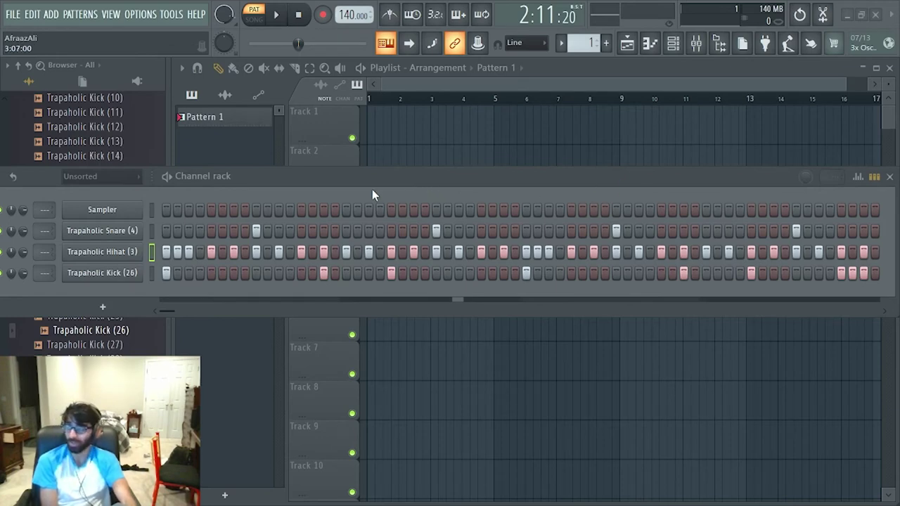
# - Colour the piano pattern green, check it against Pattern 1, and move the channel rack up
pyautogui.moveTo(357, 183); pyautogui.dragTo(390, 182)
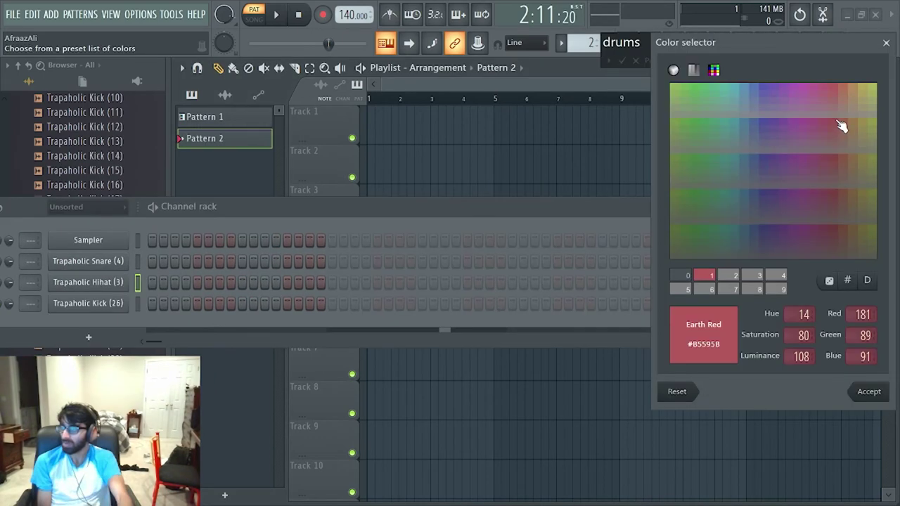
pyautogui.click(838, 125)
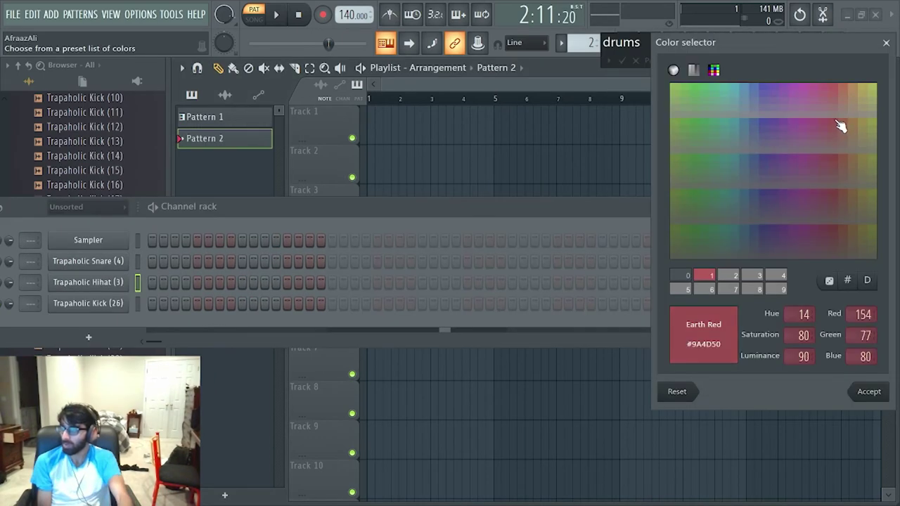
pyautogui.click(839, 93)
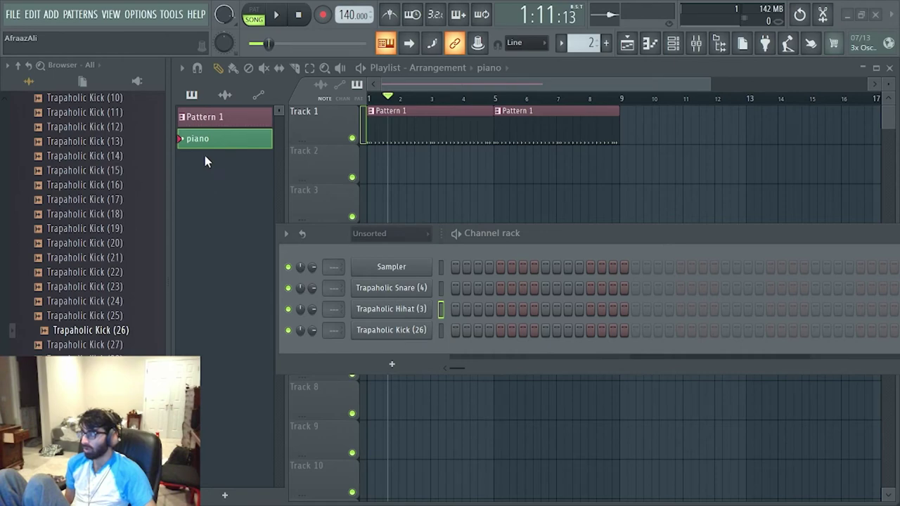
pyautogui.click(252, 182)
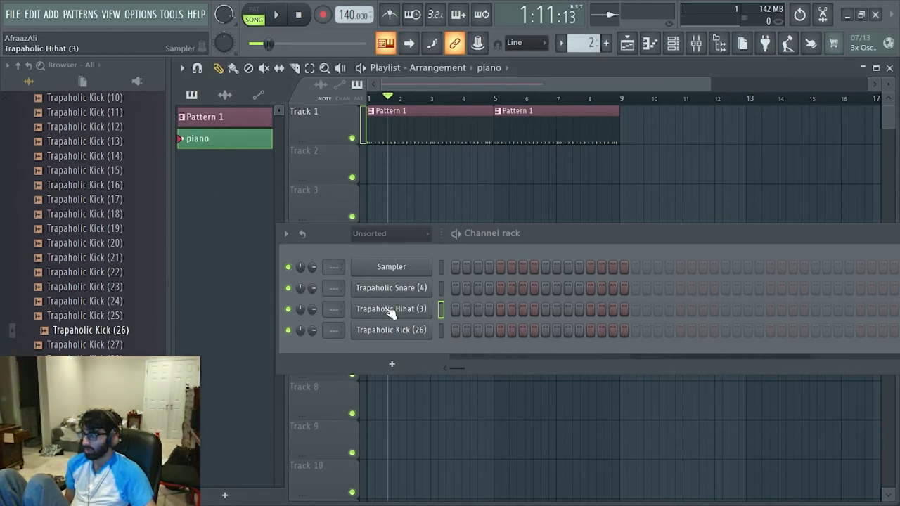
pyautogui.click(231, 121)
pyautogui.click(232, 144)
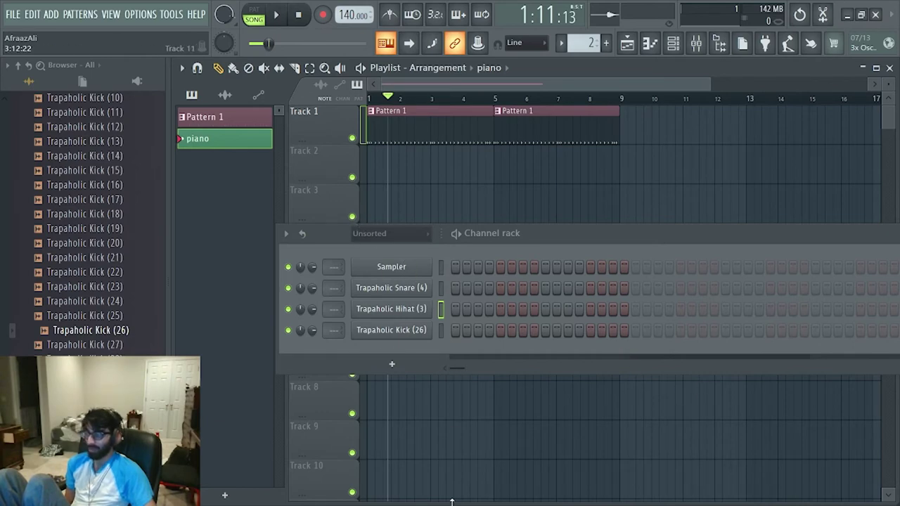
pyautogui.moveTo(504, 233); pyautogui.dragTo(481, 132)
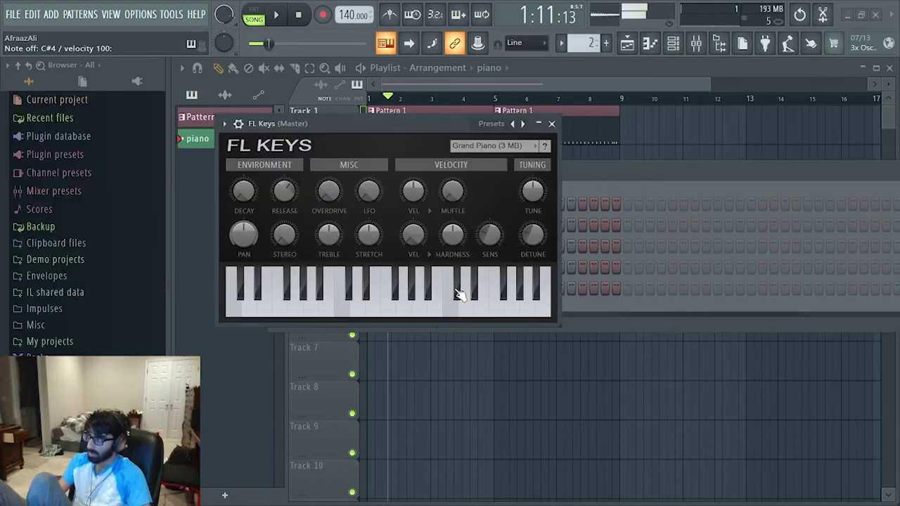
# - Audition Grand Piano notes, including C#4, C5 and D5, on the FL Keys keyboard
pyautogui.click(458, 294)
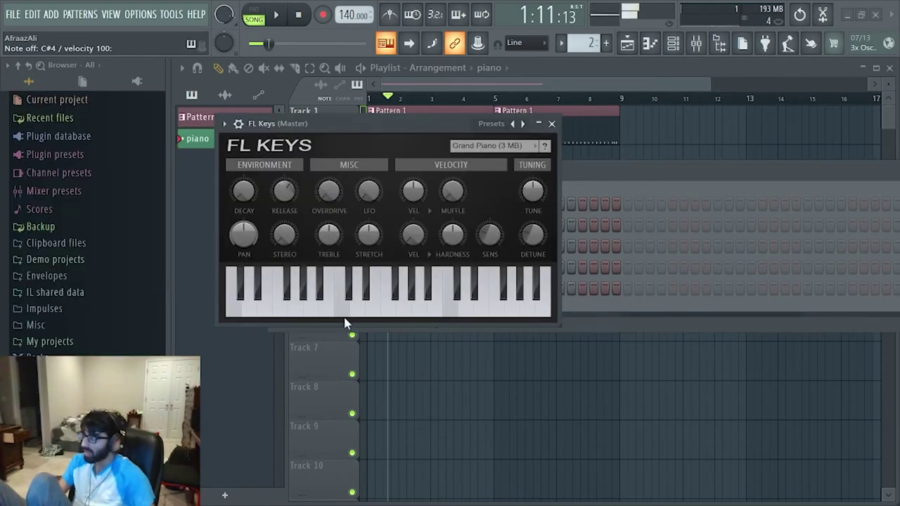
pyautogui.click(354, 295)
pyautogui.click(357, 306)
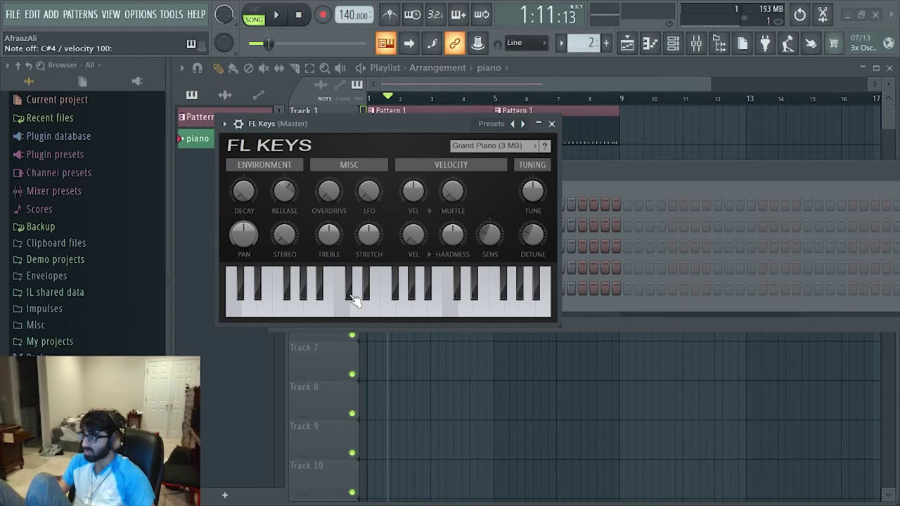
pyautogui.click(352, 307)
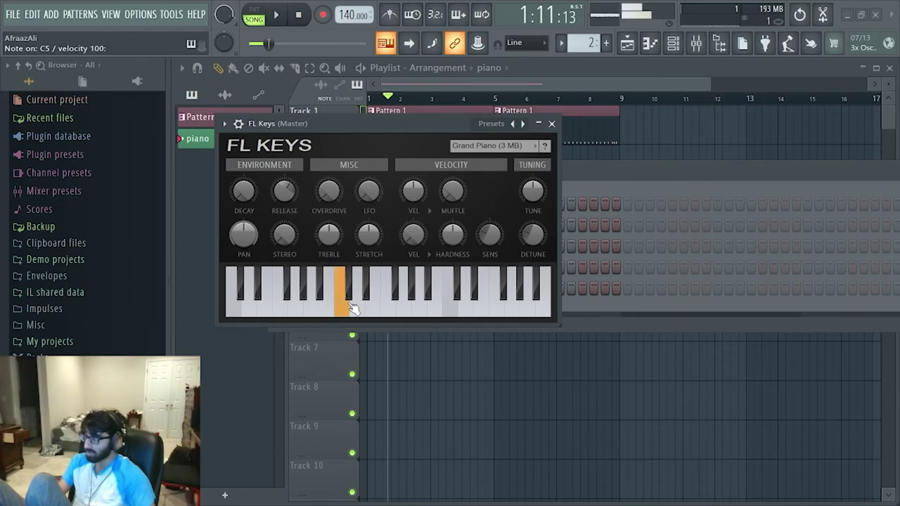
pyautogui.click(350, 290)
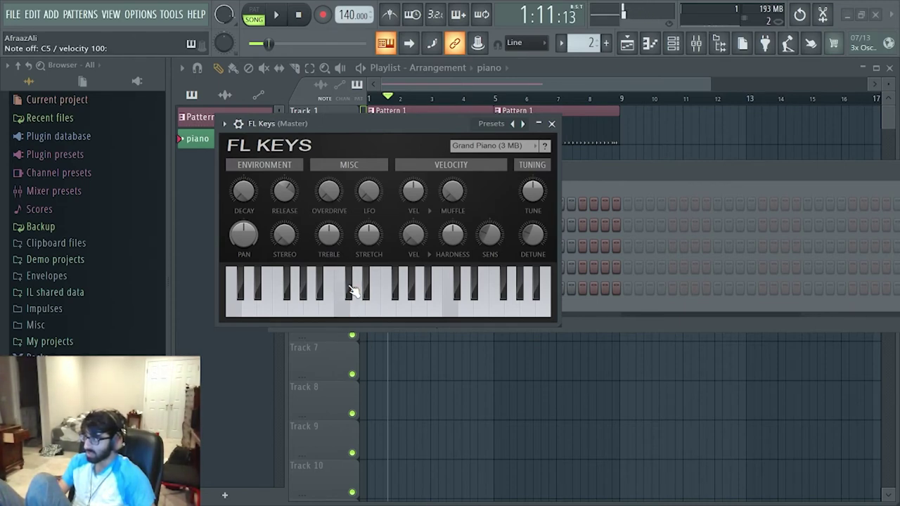
pyautogui.click(351, 291)
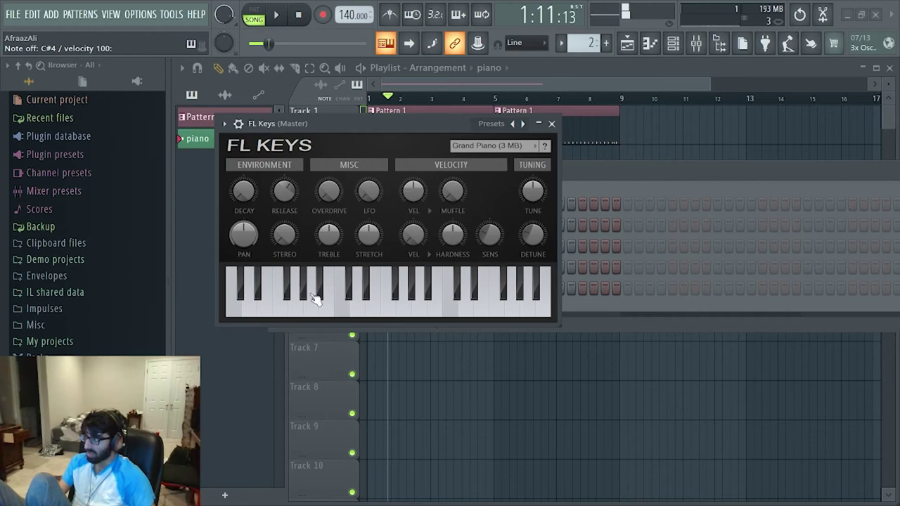
pyautogui.click(359, 307)
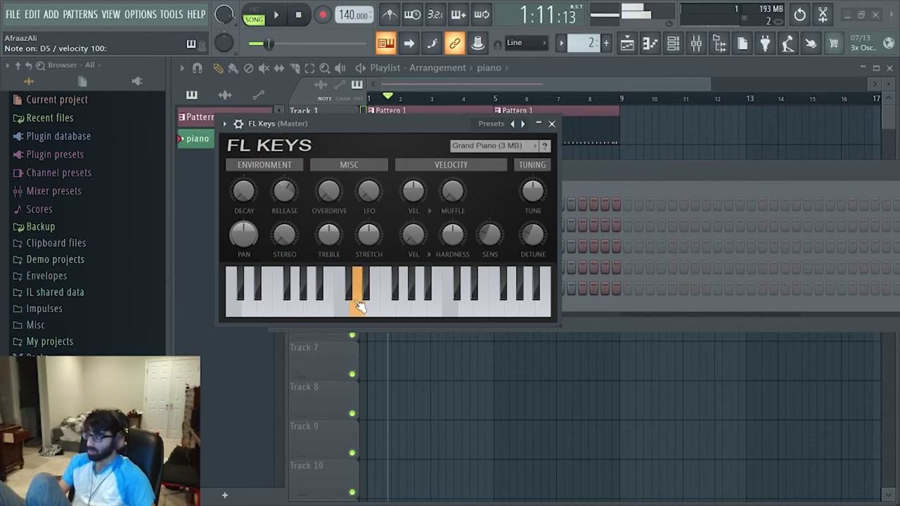
pyautogui.click(352, 297)
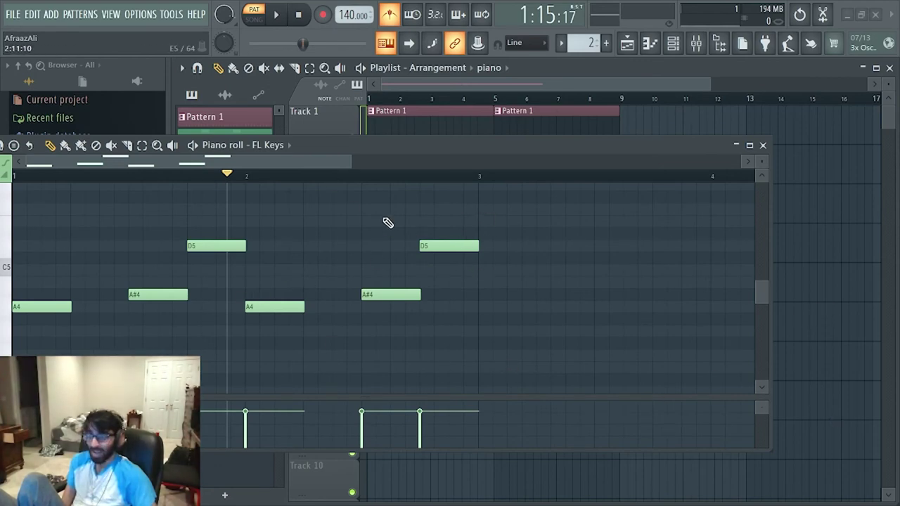
# - Move the piano roll aside, zoom into the reference tutorial's melody, then minimize the tutorial
pyautogui.moveTo(373, 146); pyautogui.dragTo(480, 124)
pyautogui.hotkey('alt', 'Tab')
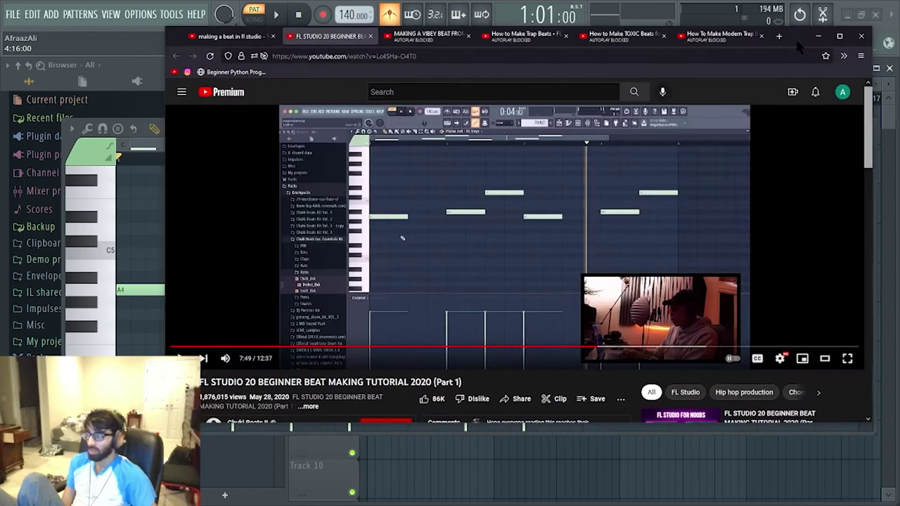
pyautogui.hotkey('ctrl', '+')
pyautogui.hotkey('ctrl', '+')
pyautogui.hotkey('ctrl', '+')
pyautogui.hotkey('ctrl', '+')
pyautogui.hotkey('ctrl', '+')
pyautogui.hotkey('ctrl', '+')
pyautogui.hotkey('ctrl', '+')
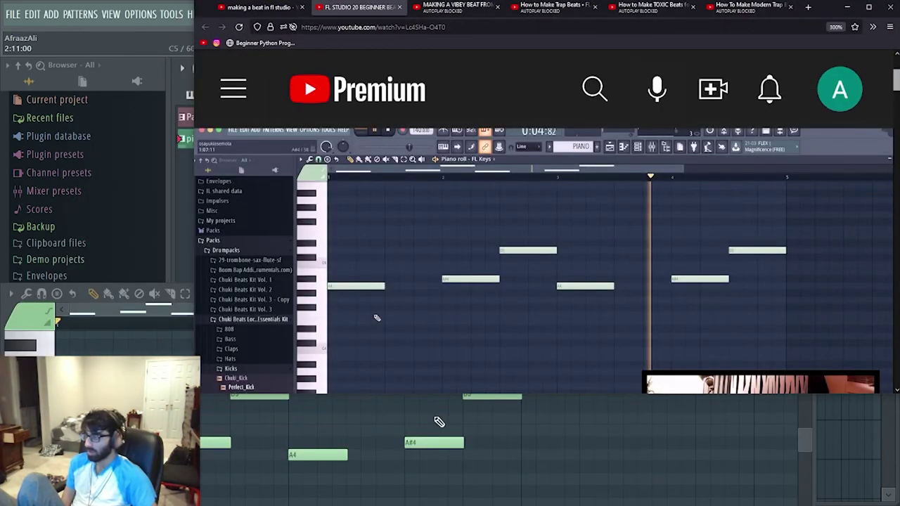
pyautogui.click(847, 7)
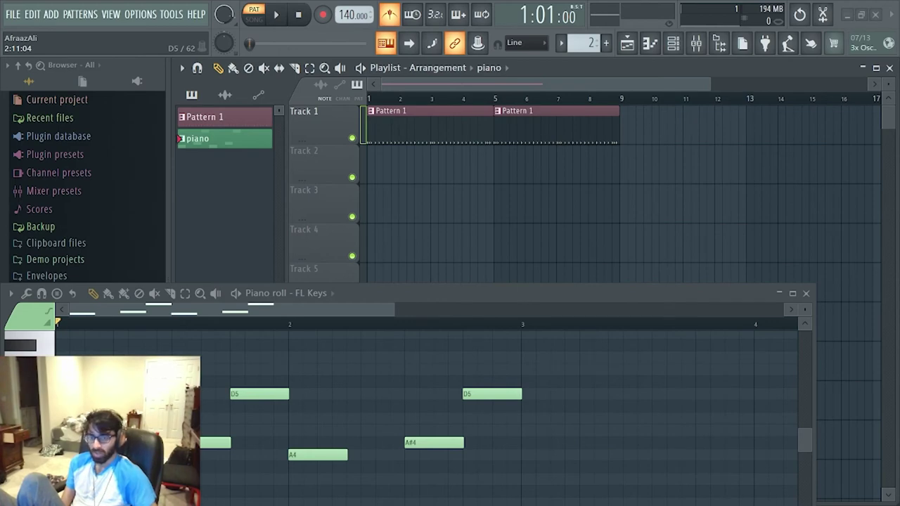
# - Maximize the piano roll, try moving the A4 and D5 notes, undo, and inspect D5's properties
pyautogui.press('F7')
pyautogui.press('space')
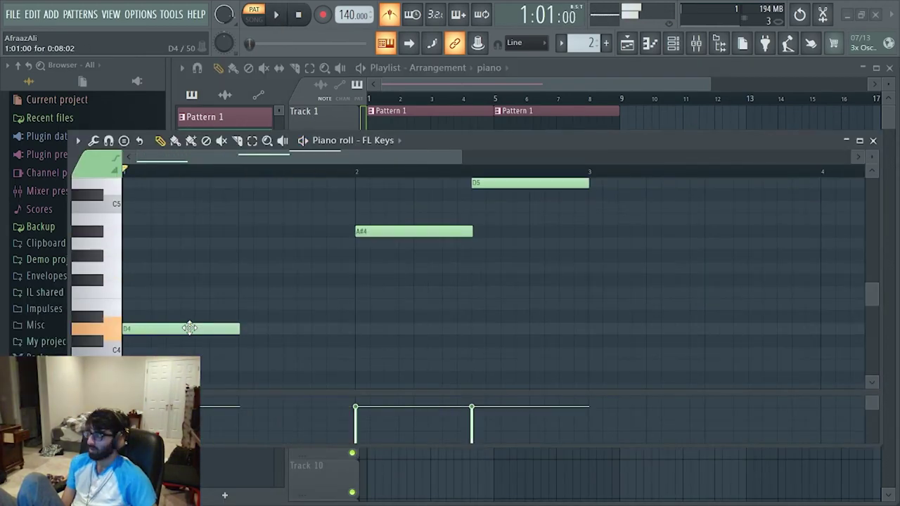
pyautogui.moveTo(194, 325); pyautogui.dragTo(193, 243)
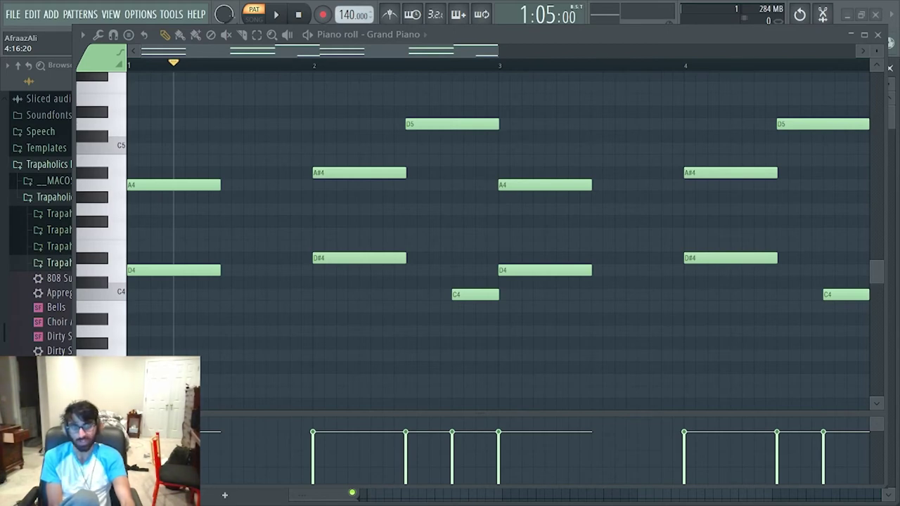
pyautogui.scroll(3, 435, 251)
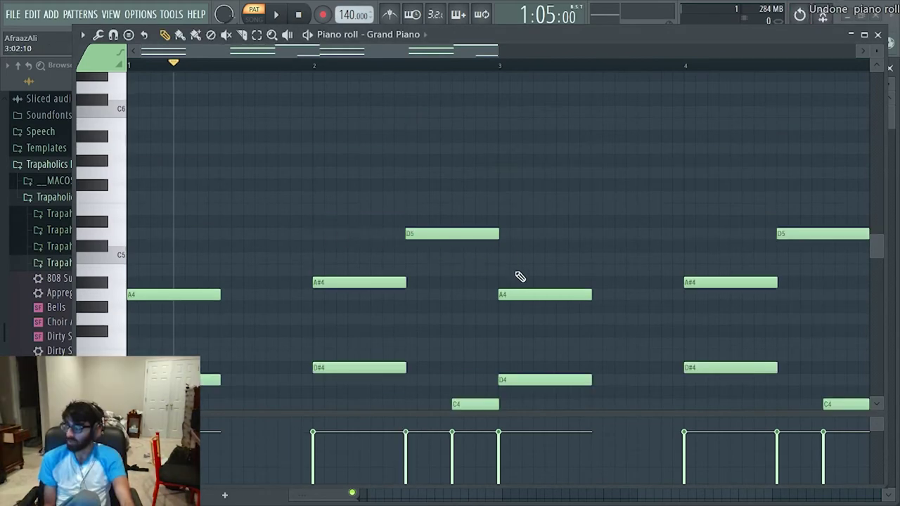
pyautogui.moveTo(445, 234); pyautogui.dragTo(267, 236)
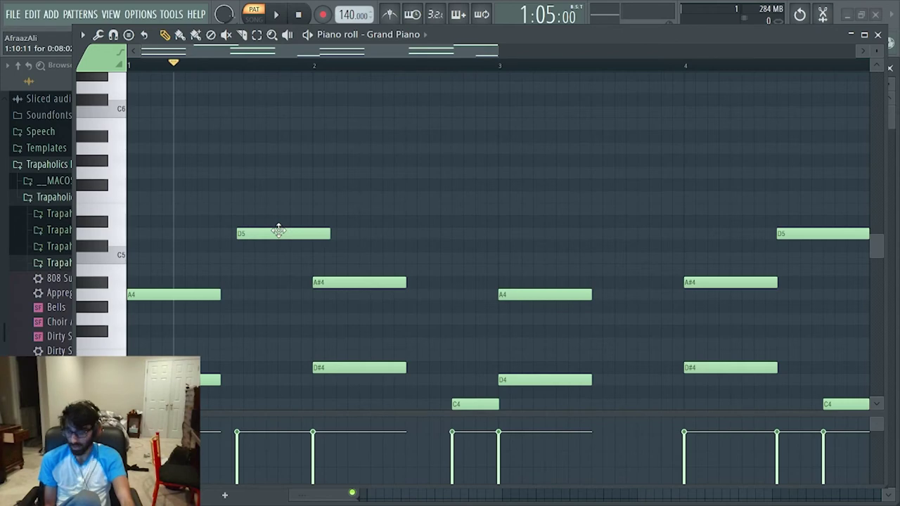
pyautogui.hotkey('ctrl', 'z')
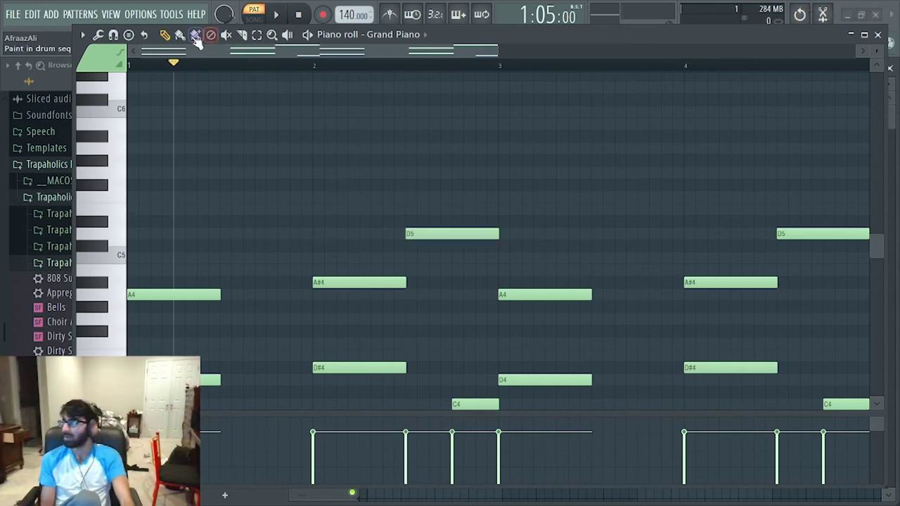
pyautogui.doubleClick(446, 233)
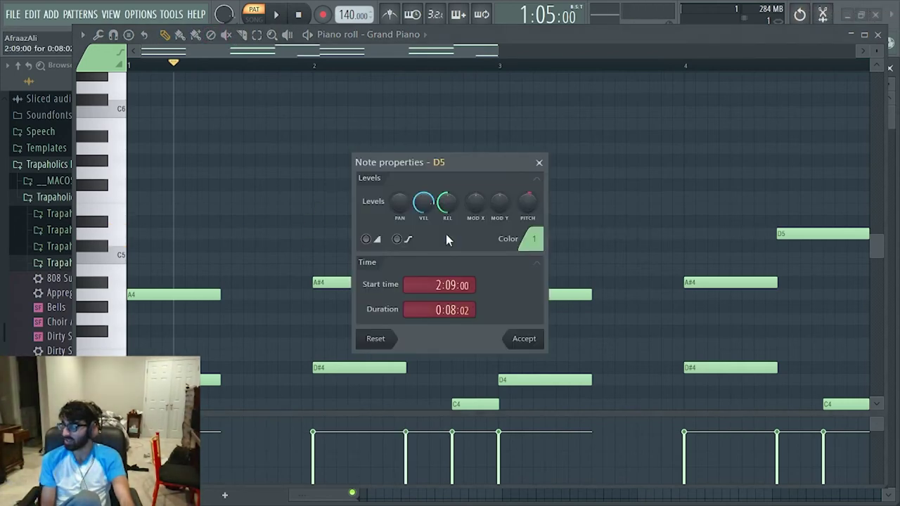
pyautogui.click(536, 164)
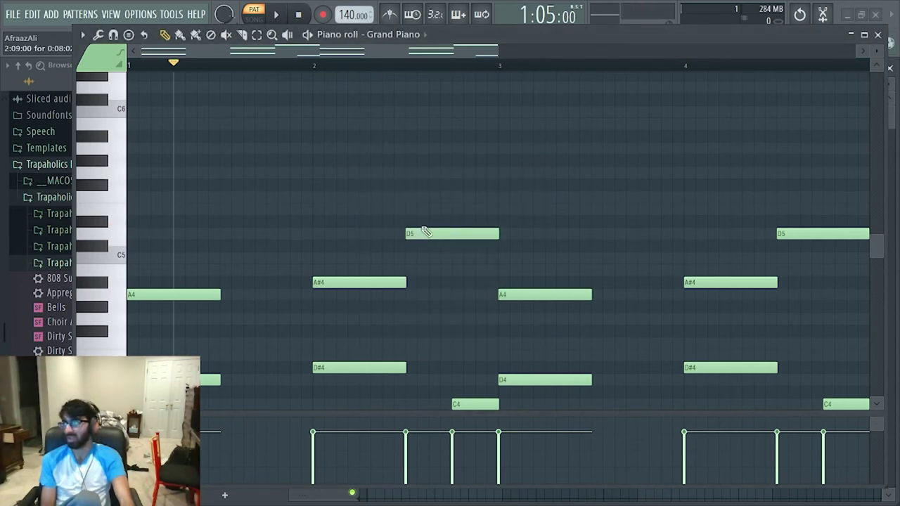
# - With the Select tool, try copying and moving the D5 note to bar 1.4, undoing each attempt
pyautogui.click(257, 35)
pyautogui.moveTo(366, 153); pyautogui.dragTo(495, 269)
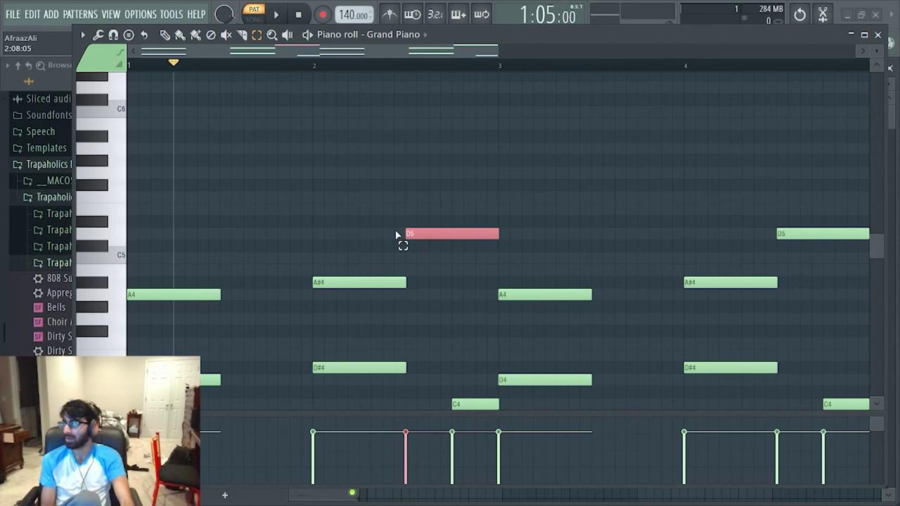
pyautogui.moveTo(436, 244); pyautogui.dragTo(359, 240)
pyautogui.hotkey('ctrl', 'z')
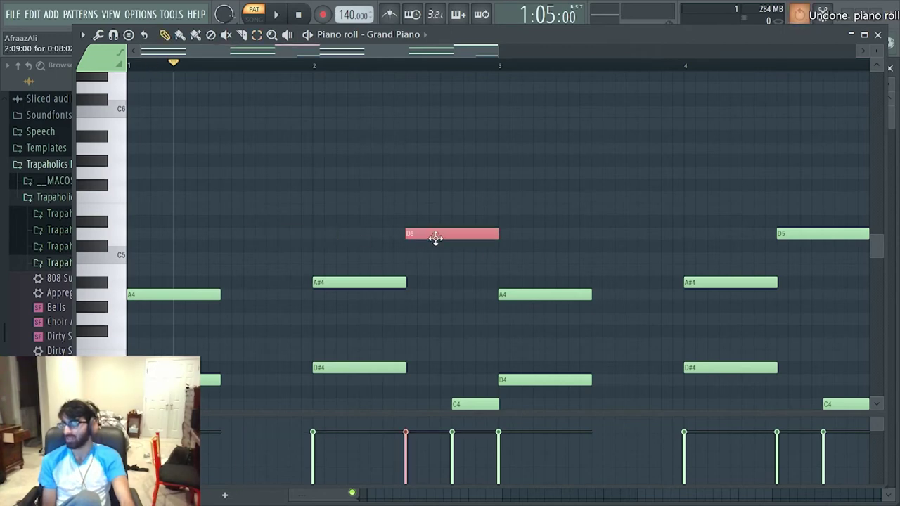
pyautogui.moveTo(438, 234); pyautogui.dragTo(237, 234)
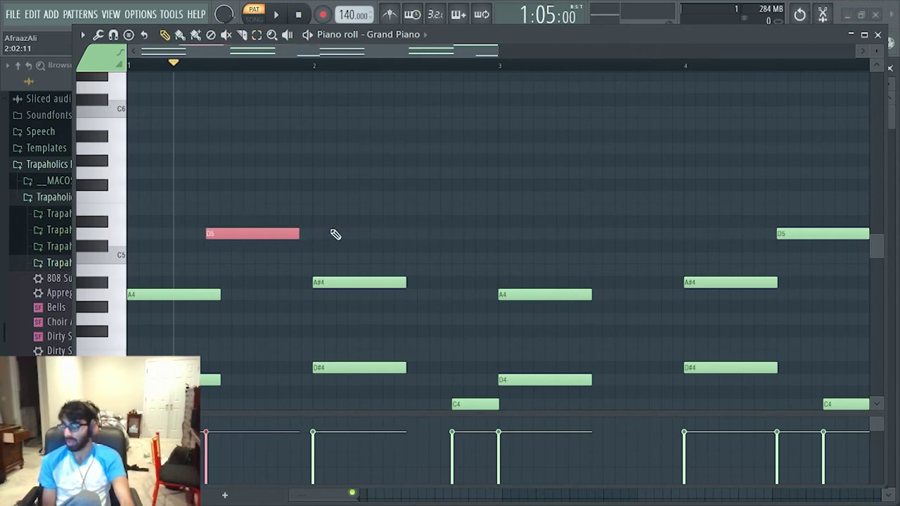
pyautogui.hotkey('ctrl', 'z')
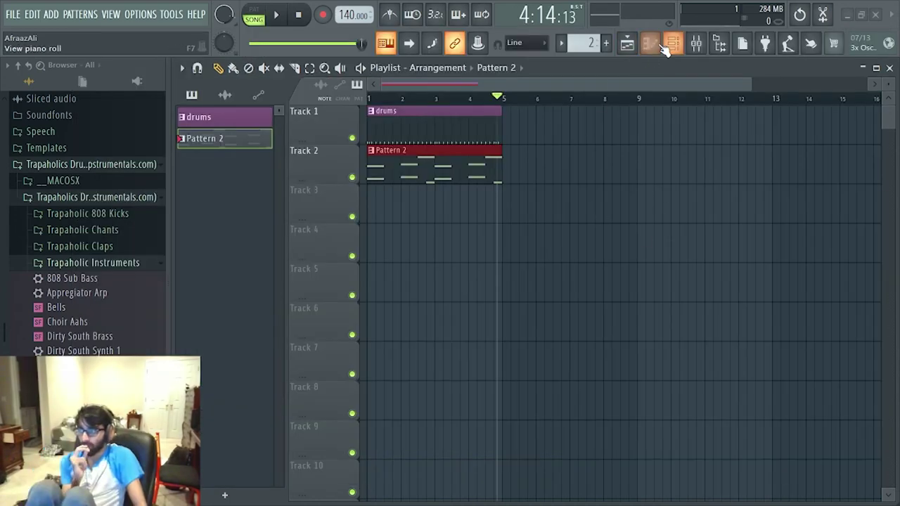
# - Open the channel rack and position it so the full rack and Pattern 2 on Track 2 show
pyautogui.click(671, 44)
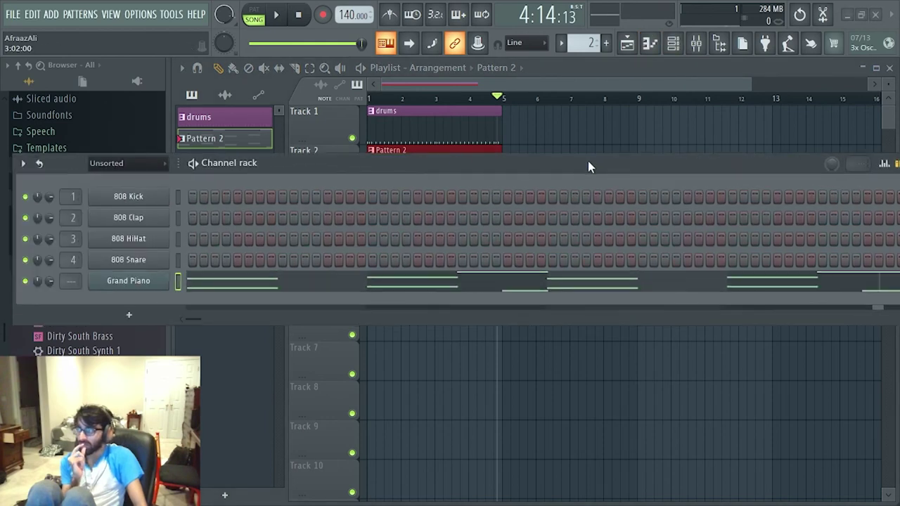
pyautogui.moveTo(588, 161); pyautogui.dragTo(610, 151)
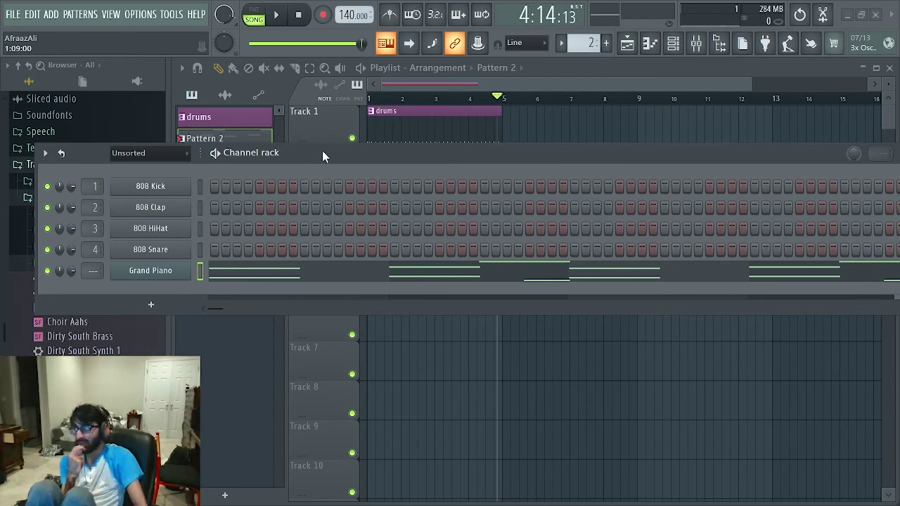
pyautogui.moveTo(322, 152); pyautogui.dragTo(288, 157)
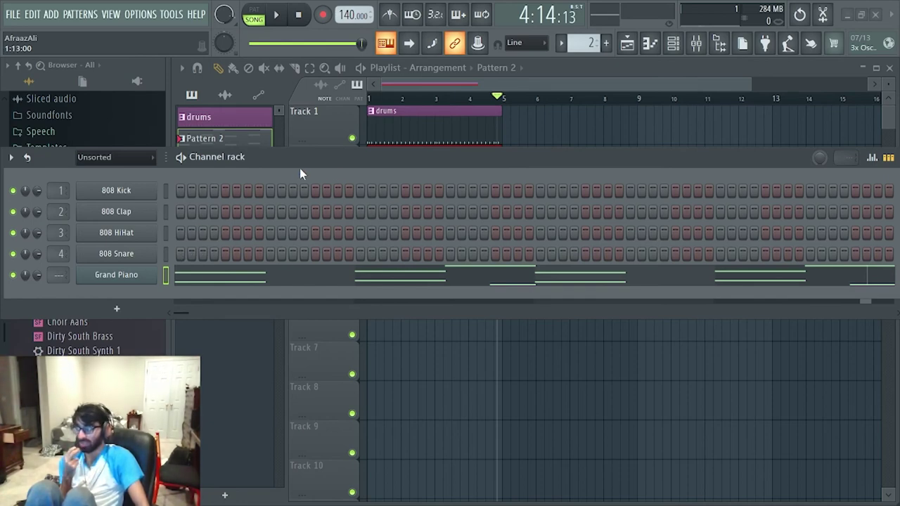
pyautogui.moveTo(334, 157); pyautogui.dragTo(332, 167)
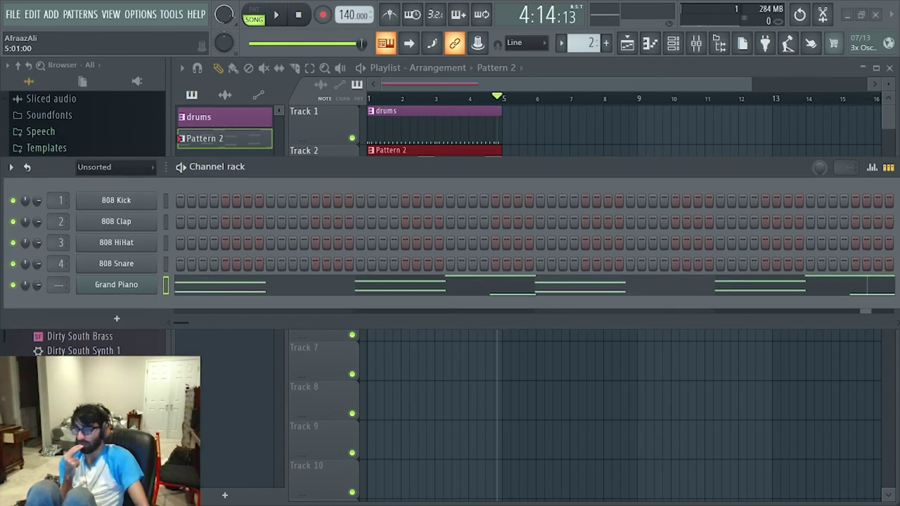
pyautogui.moveTo(507, 172); pyautogui.dragTo(416, 192)
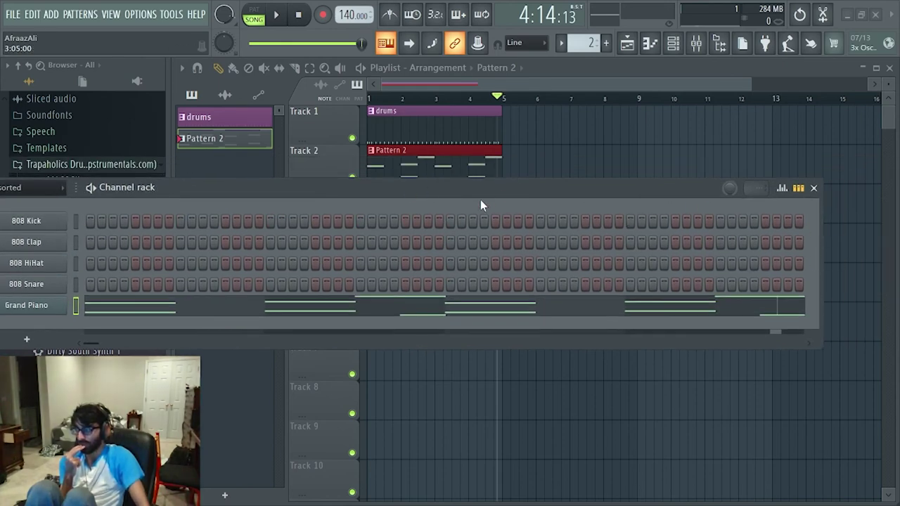
pyautogui.moveTo(501, 186); pyautogui.dragTo(593, 166)
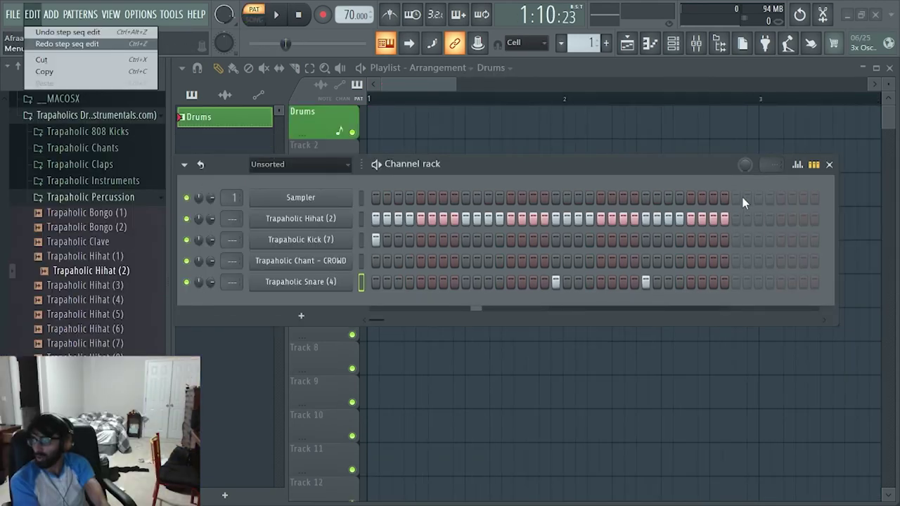
# - Dismiss the open Edit menu to reveal the other project's Jazz Guitar piano roll
pyautogui.click(697, 175)
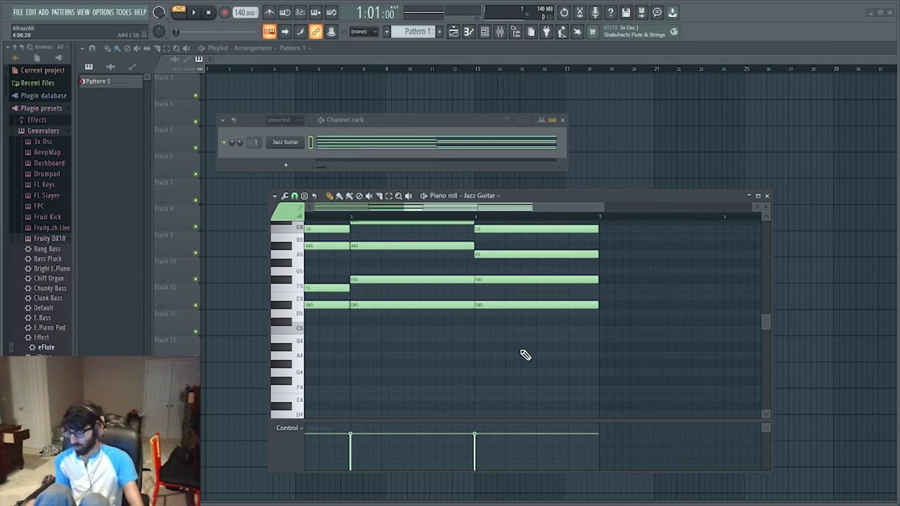
# - Bring all four bars of Jazz Guitar chords (D#5–F6) into view in a larger piano roll
pyautogui.scroll(3, 492, 338)
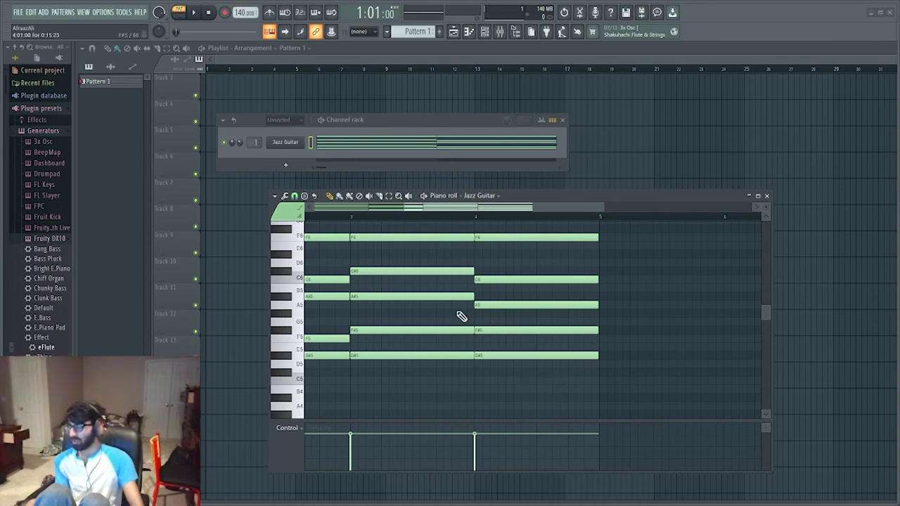
pyautogui.moveTo(457, 212); pyautogui.dragTo(290, 210)
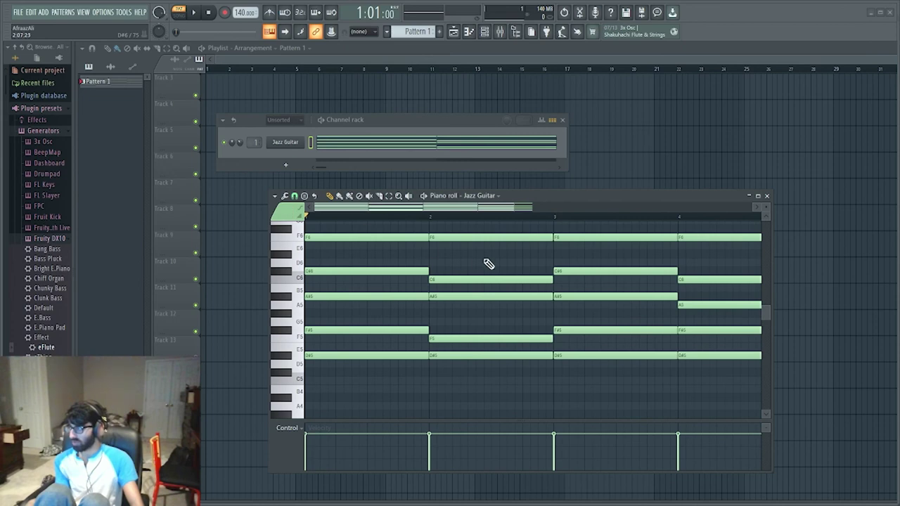
pyautogui.moveTo(641, 195); pyautogui.dragTo(707, 111)
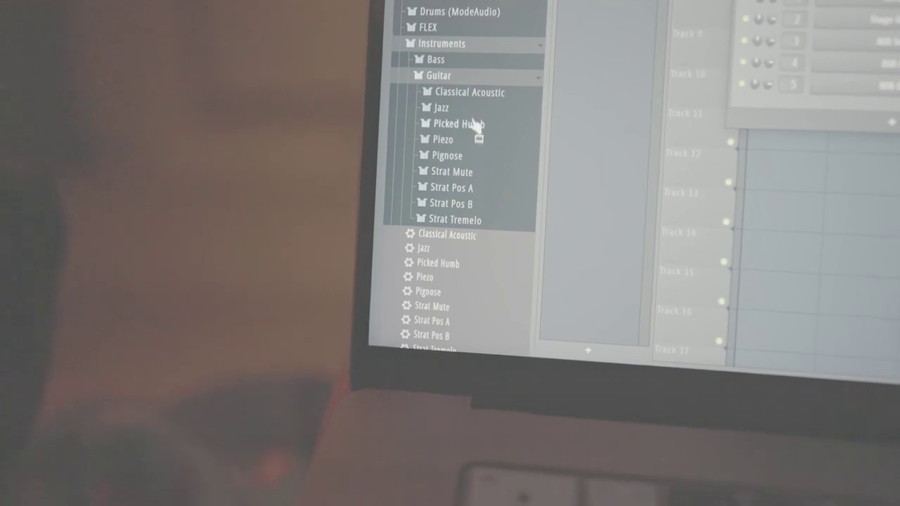
# - Browse the Guitar, Keyboard, Orchestral and Bass instrument preset folders in the Browser
pyautogui.click(475, 76)
pyautogui.click(471, 96)
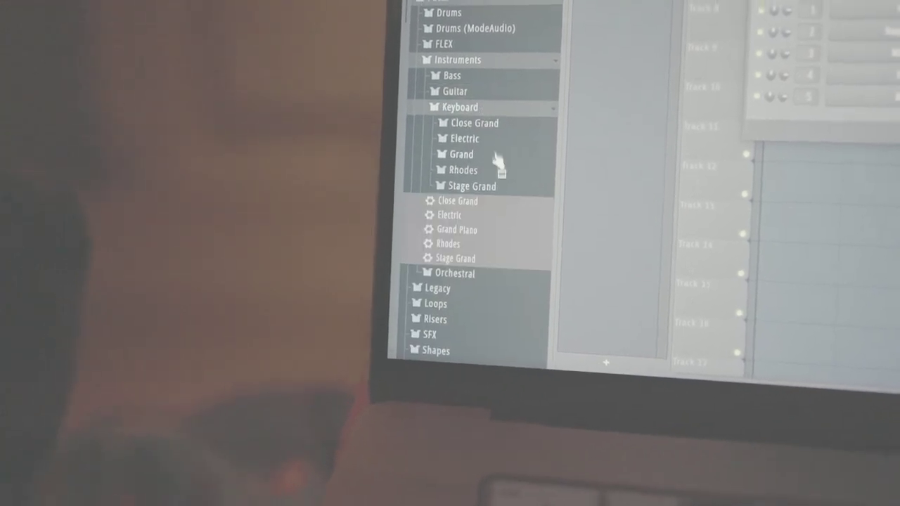
pyautogui.click(488, 106)
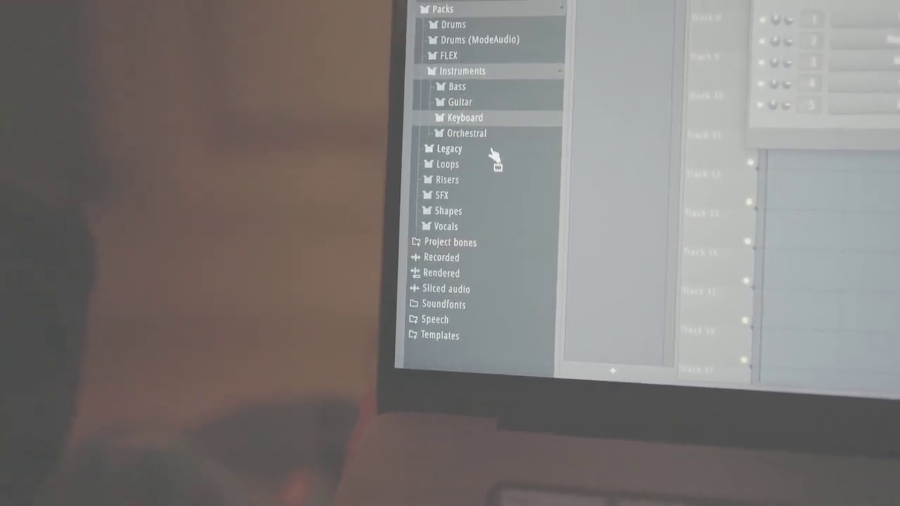
pyautogui.click(485, 133)
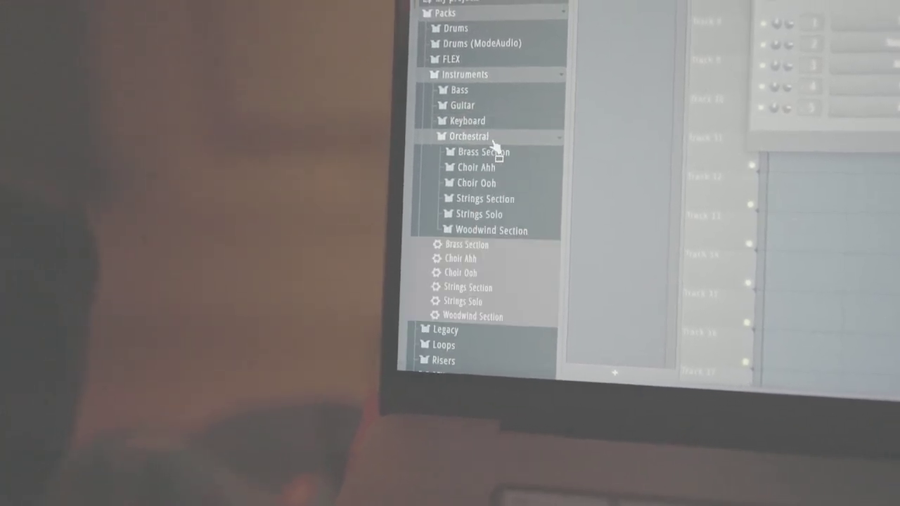
pyautogui.click(479, 99)
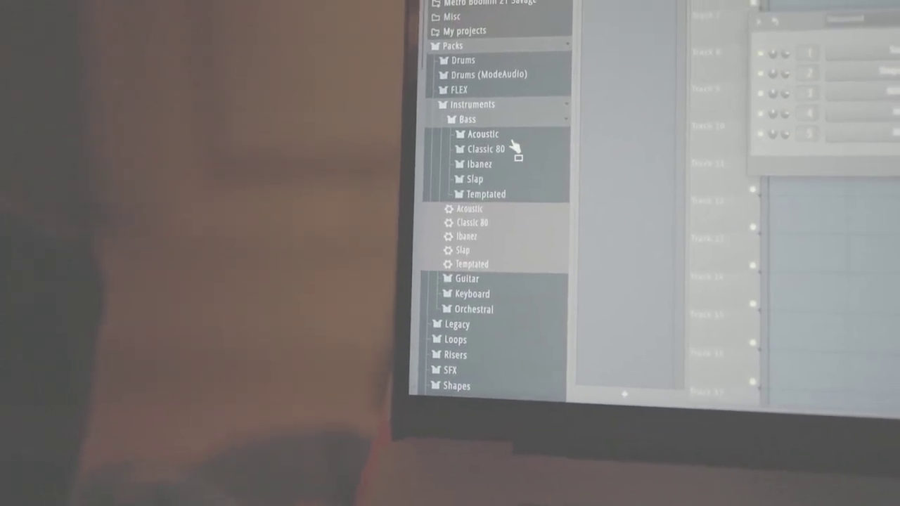
pyautogui.scroll(-1, 515, 195)
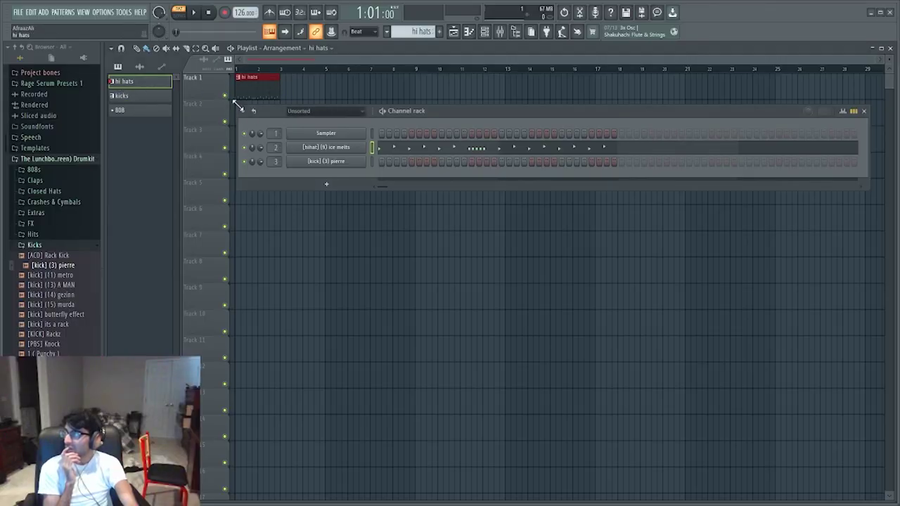
# - Move the Channel rack off the tracks, try cloning hi hats to Track 2, then undo it
pyautogui.moveTo(404, 113); pyautogui.dragTo(485, 179)
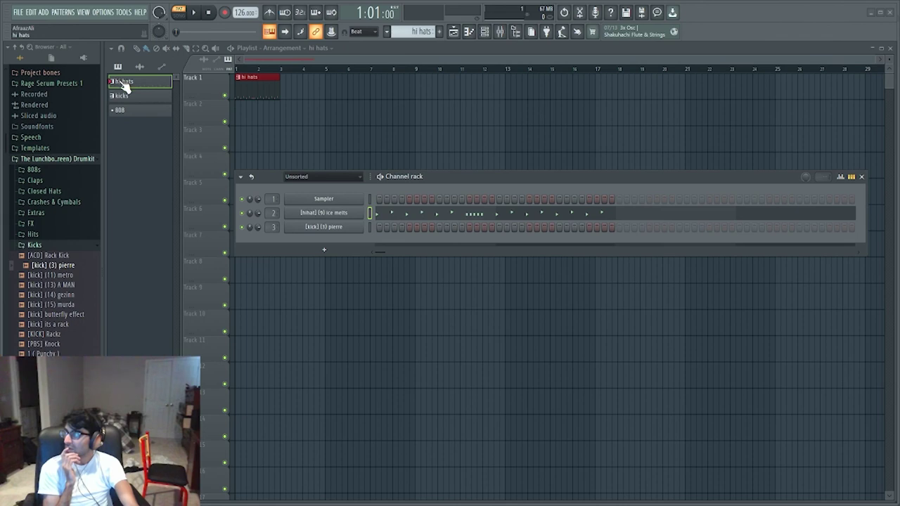
pyautogui.moveTo(120, 81); pyautogui.dragTo(239, 113)
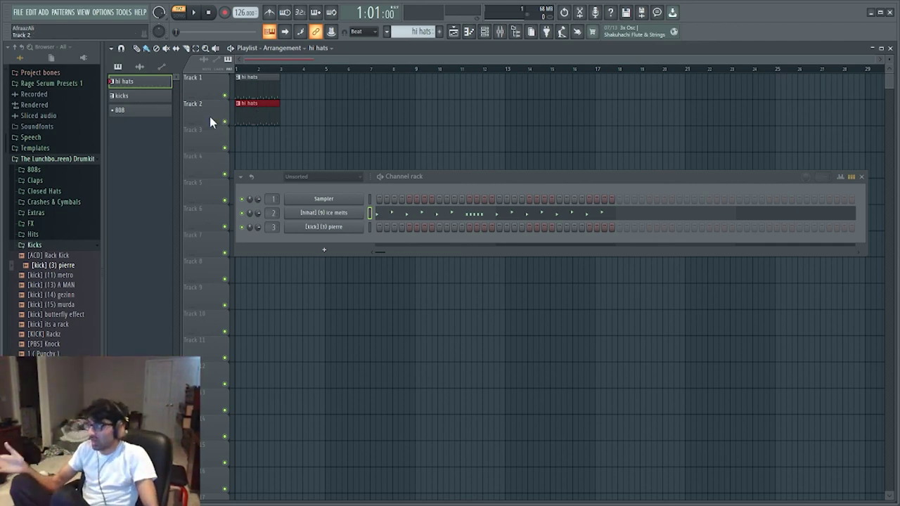
pyautogui.moveTo(195, 121)
pyautogui.mouseDown()
pyautogui.moveTo(191, 151)
pyautogui.moveTo(196, 126)
pyautogui.mouseUp()
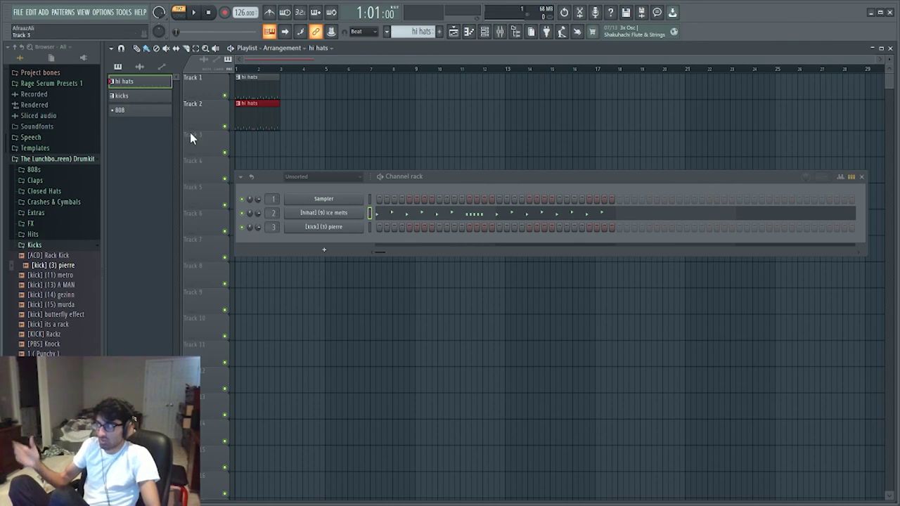
pyautogui.moveTo(209, 131); pyautogui.dragTo(214, 128)
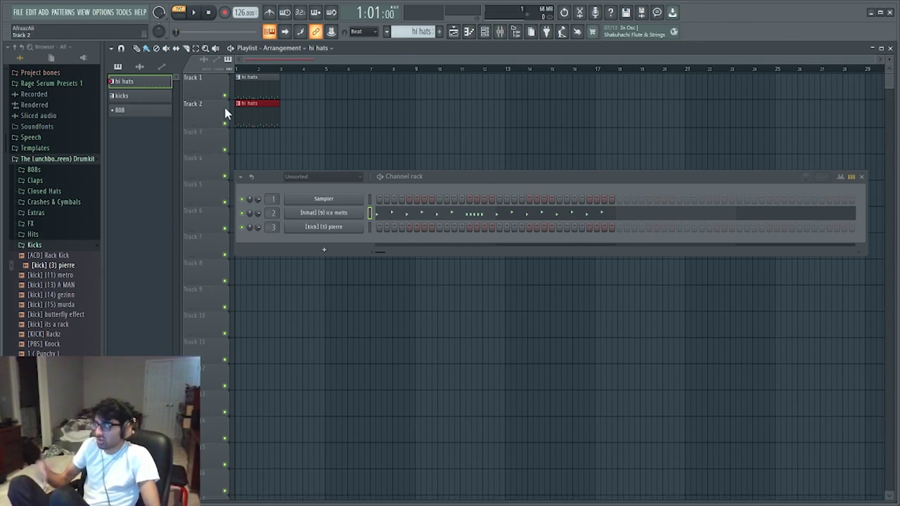
pyautogui.hotkey('ctrl', 'z')
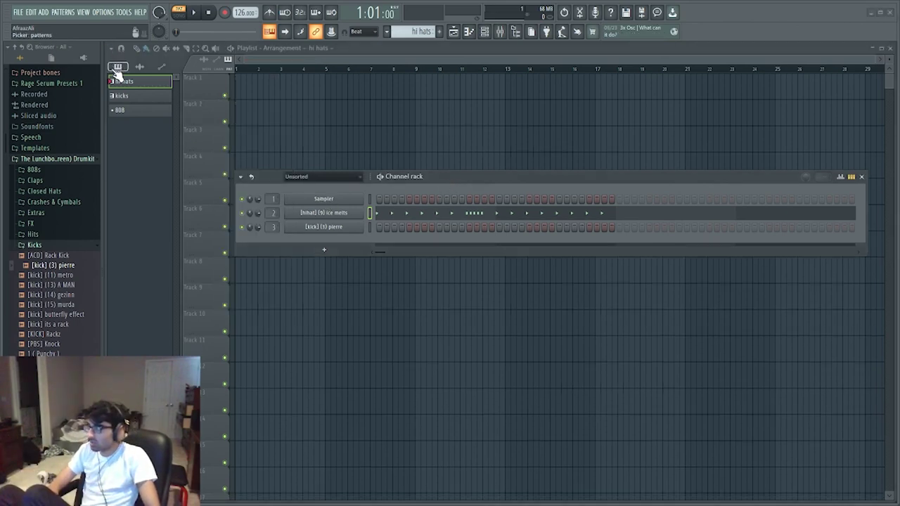
# - Place a hi hats clip at bar 1 of Track 1 and delete Track 5's Pattern 5 clip
pyautogui.moveTo(118, 83); pyautogui.dragTo(156, 81)
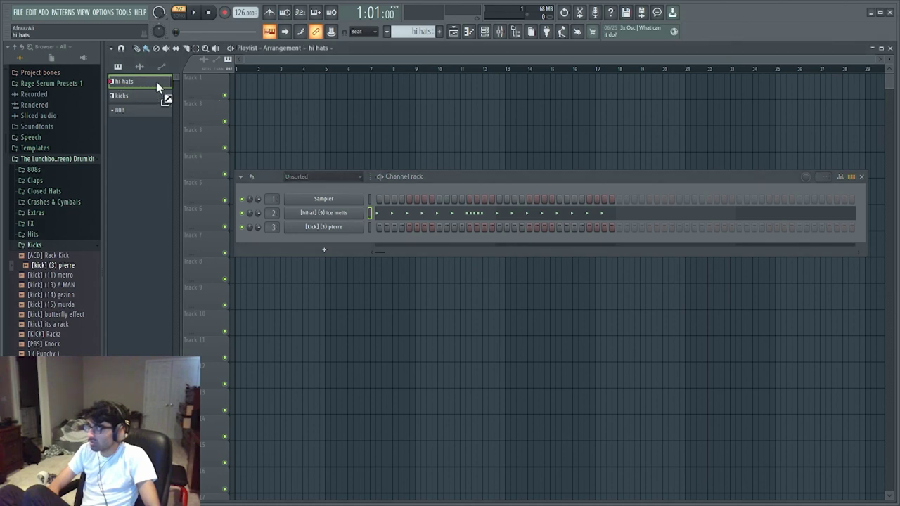
pyautogui.click(241, 94)
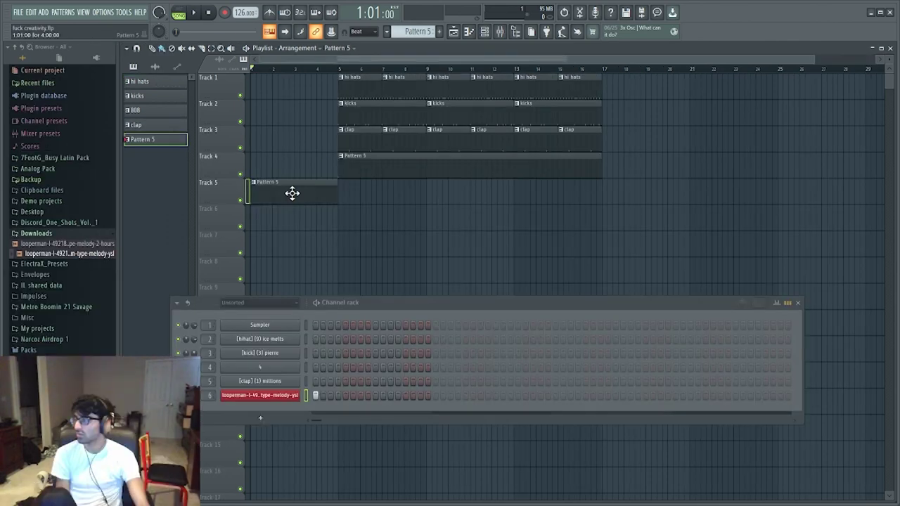
pyautogui.rightClick(292, 192)
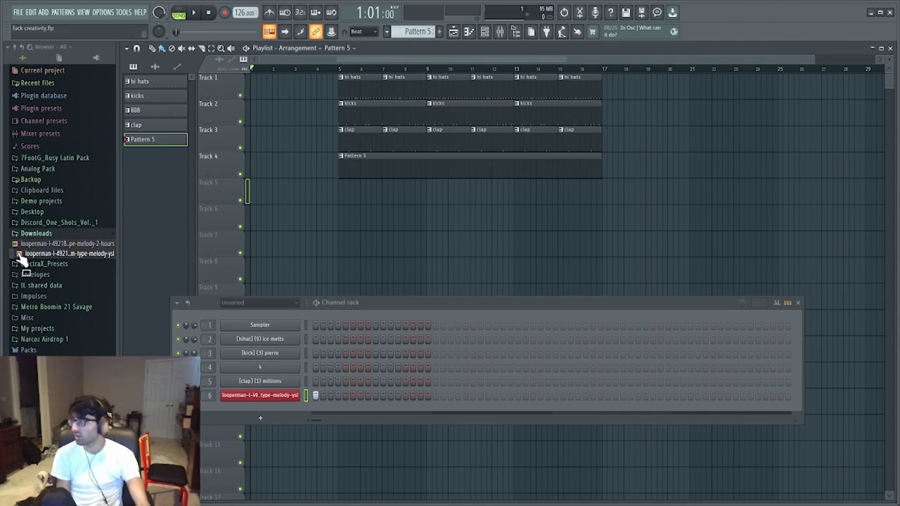
# - Load the second looperman melody as channel 7 and paint new Pattern 6 at bar 1 of Track 5
pyautogui.moveTo(32, 254); pyautogui.dragTo(253, 413)
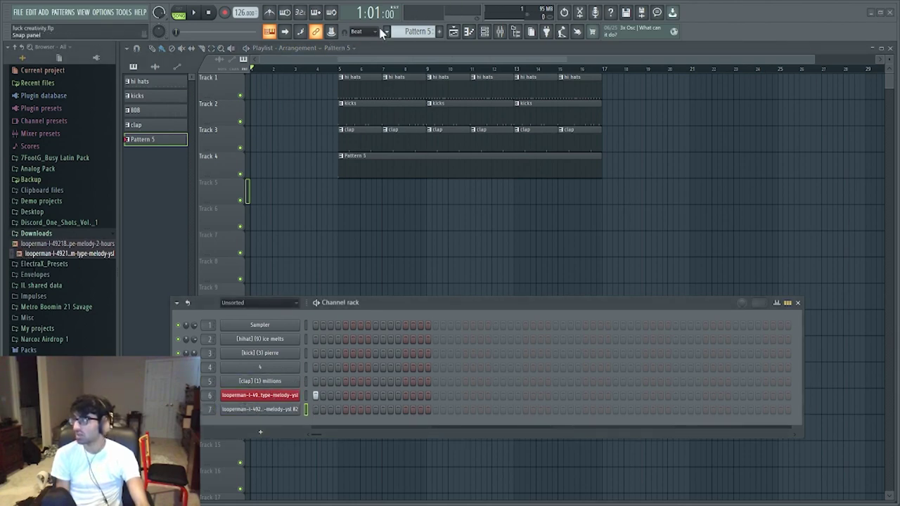
pyautogui.click(440, 31)
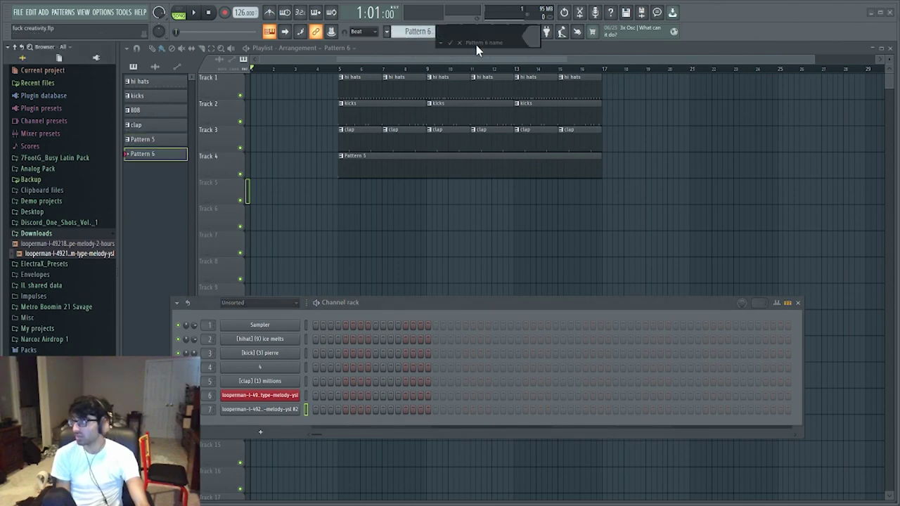
pyautogui.moveTo(170, 173); pyautogui.dragTo(249, 203)
pyautogui.click(316, 410)
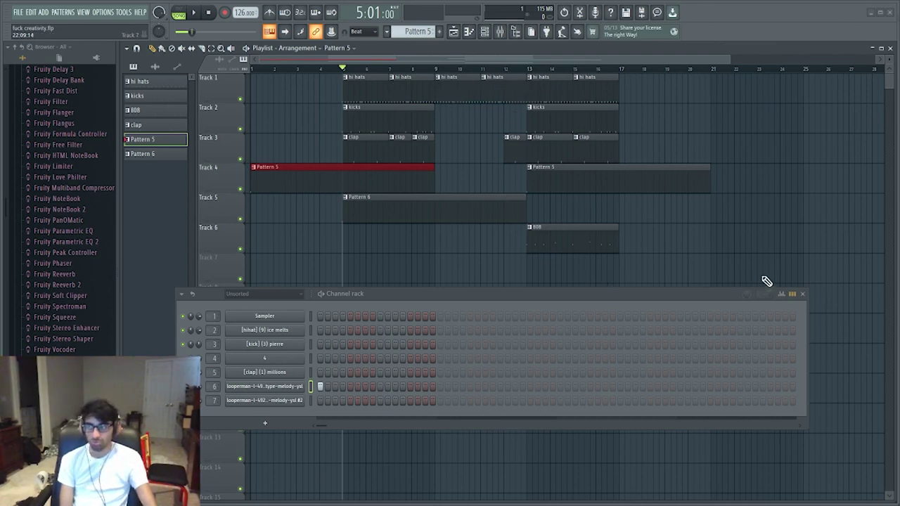
pyautogui.moveTo(674, 296); pyautogui.dragTo(663, 297)
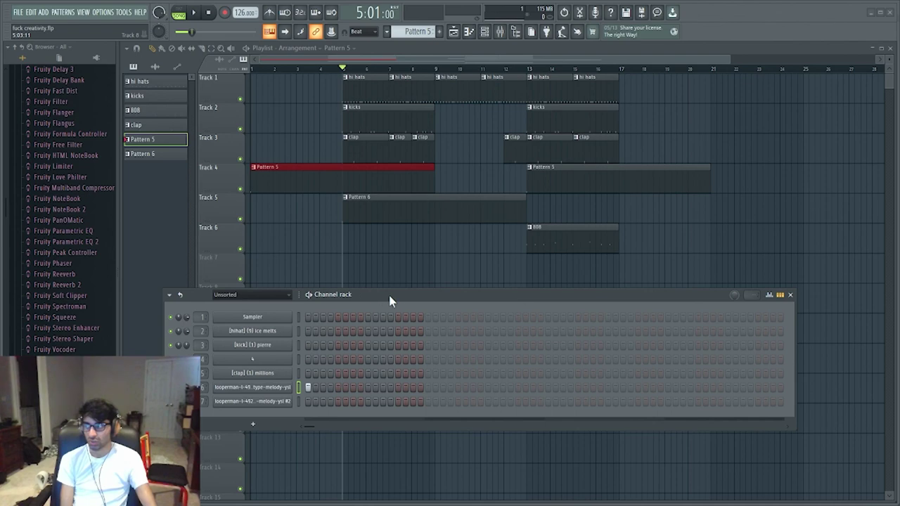
pyautogui.moveTo(390, 296); pyautogui.dragTo(387, 307)
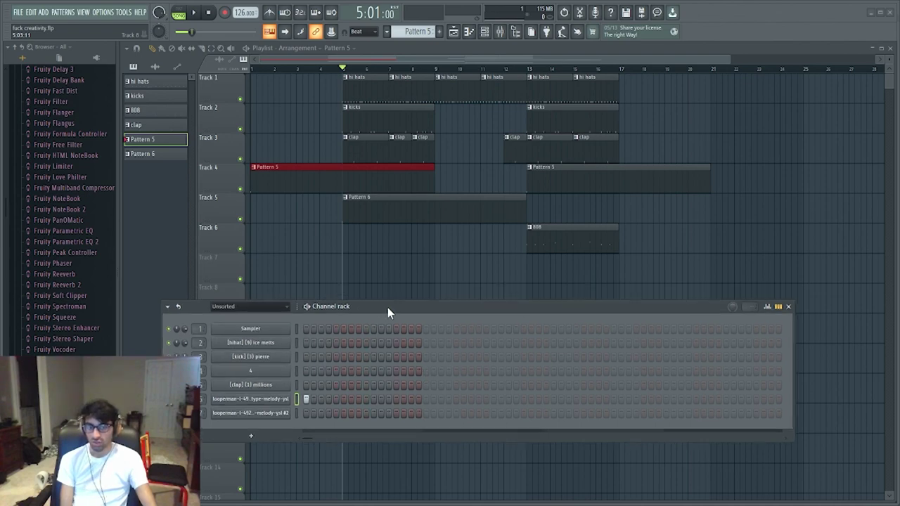